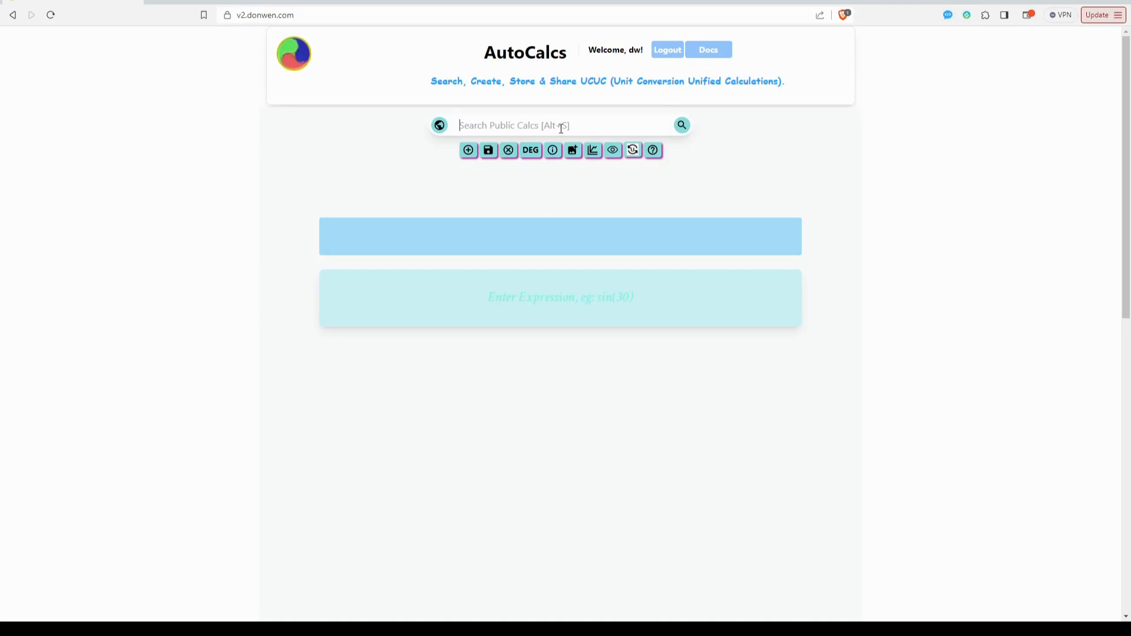
Search the public calculations for "filament" and open "3D Print - Filament Remaining Quantity Estimate".
type("fi")
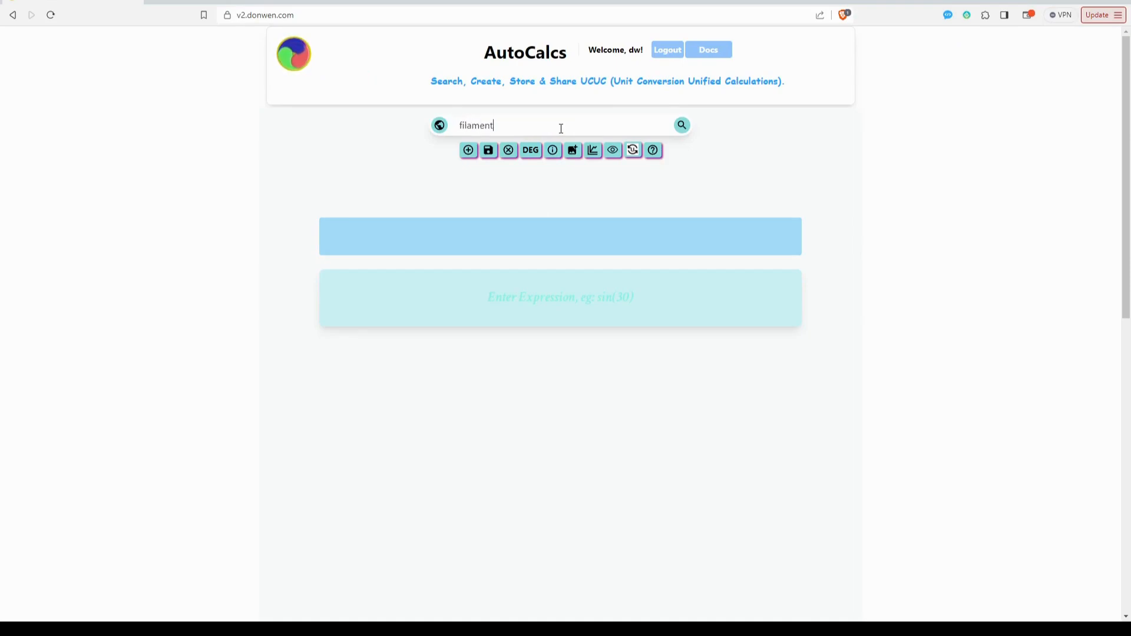
type("lament")
key("Return")
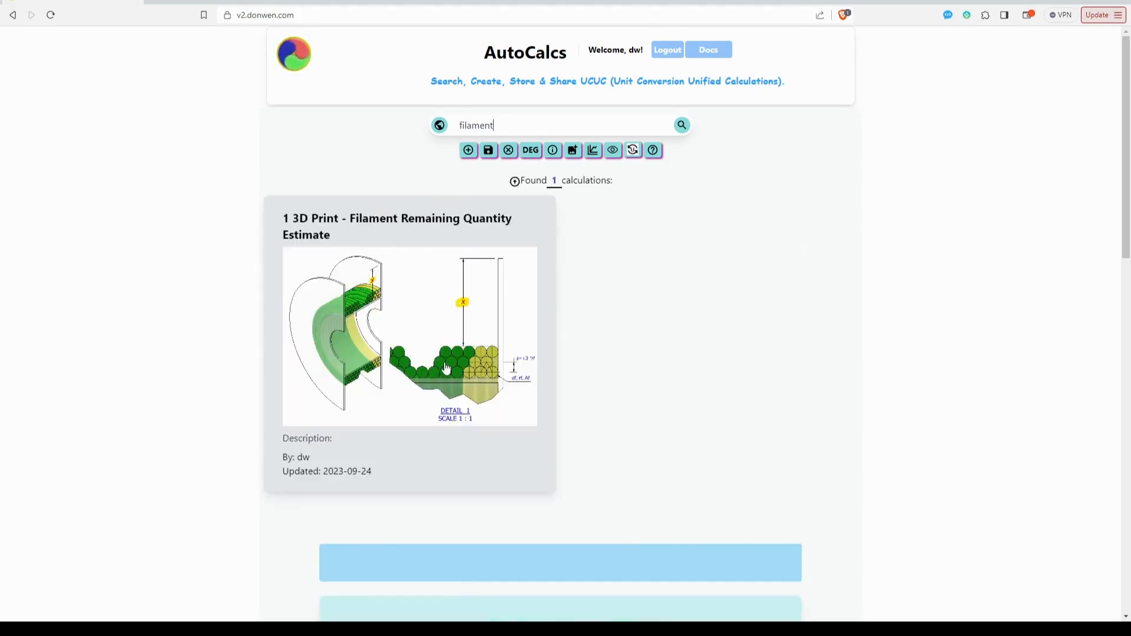
left_click(446, 334)
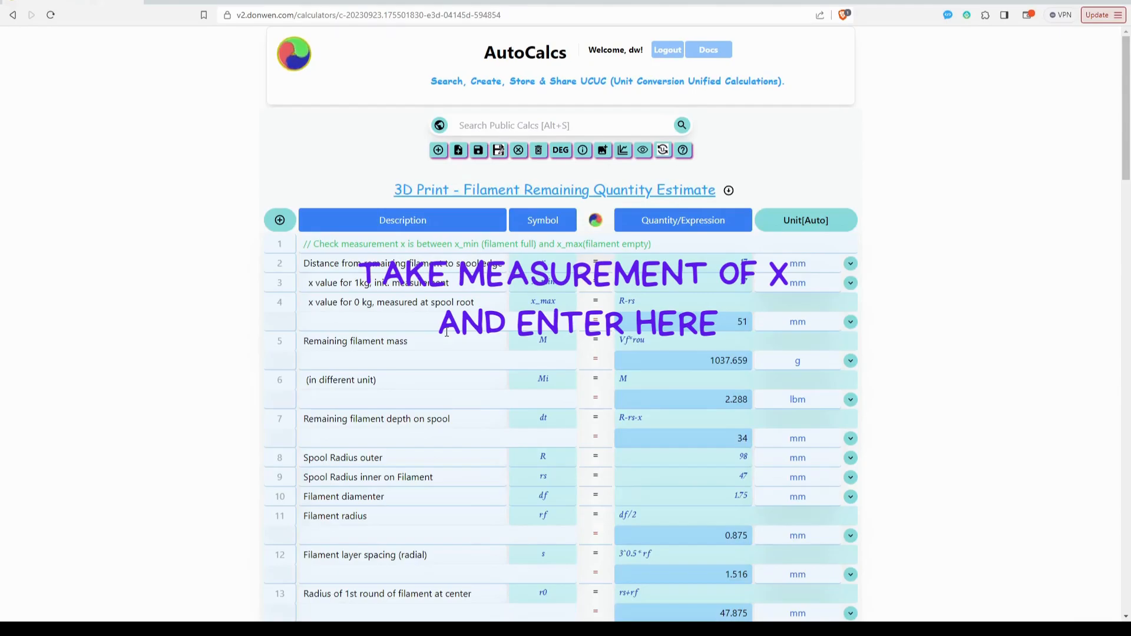
Expand the calculation's project information, look through its fields, and collapse it again.
left_click_drag(396, 188, 716, 188)
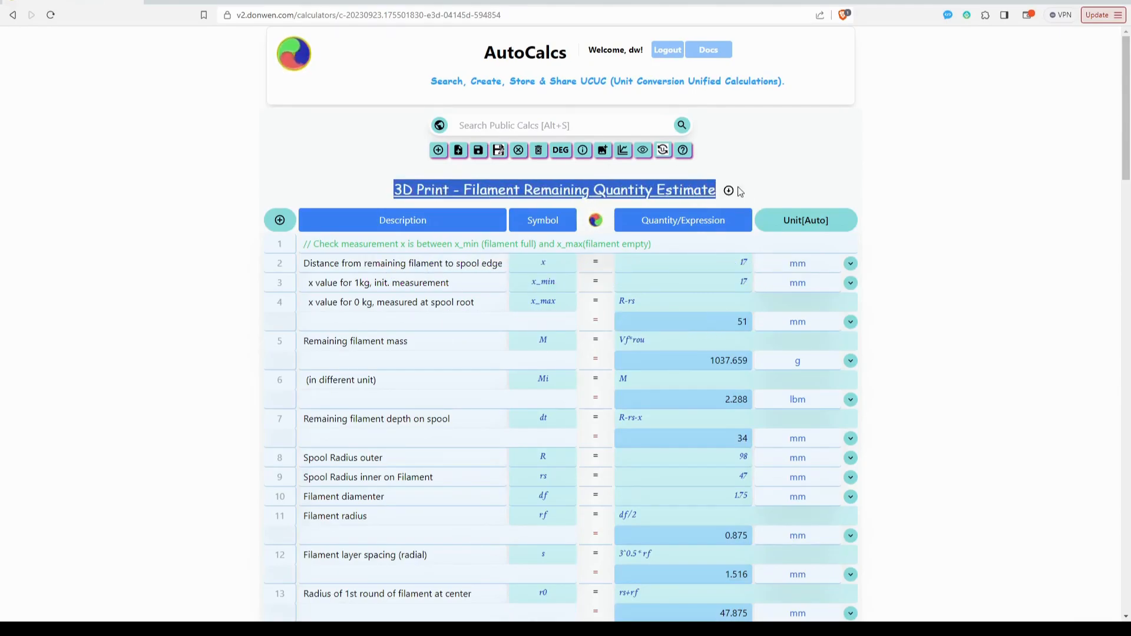
left_click(789, 190)
left_click(728, 190)
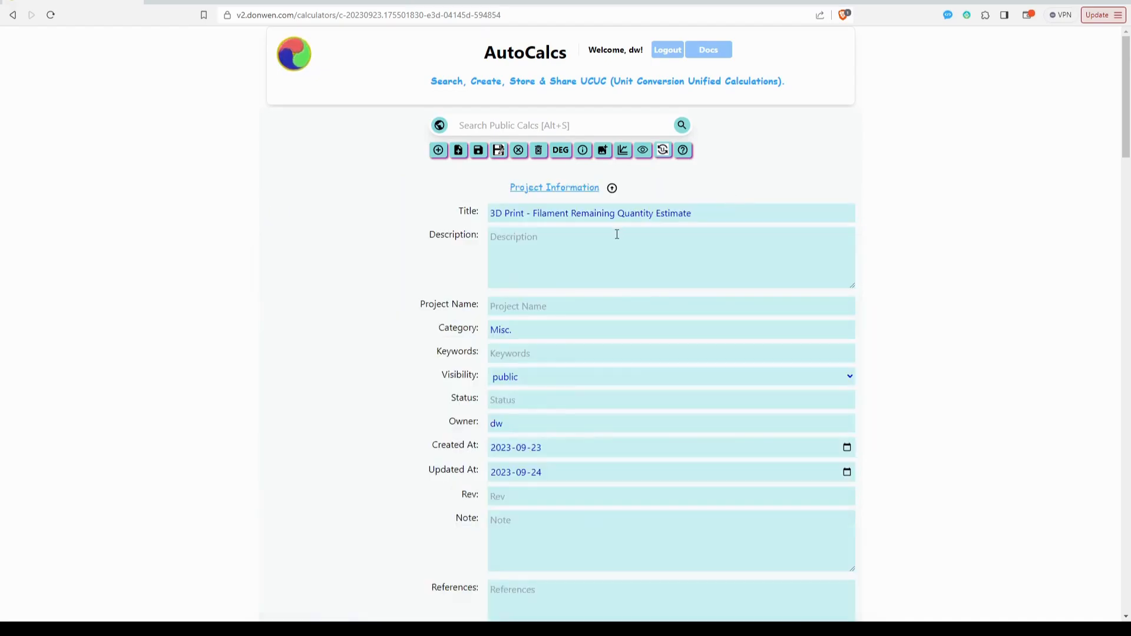
scroll(618, 239, "down", 6)
scroll(620, 240, "up", 3)
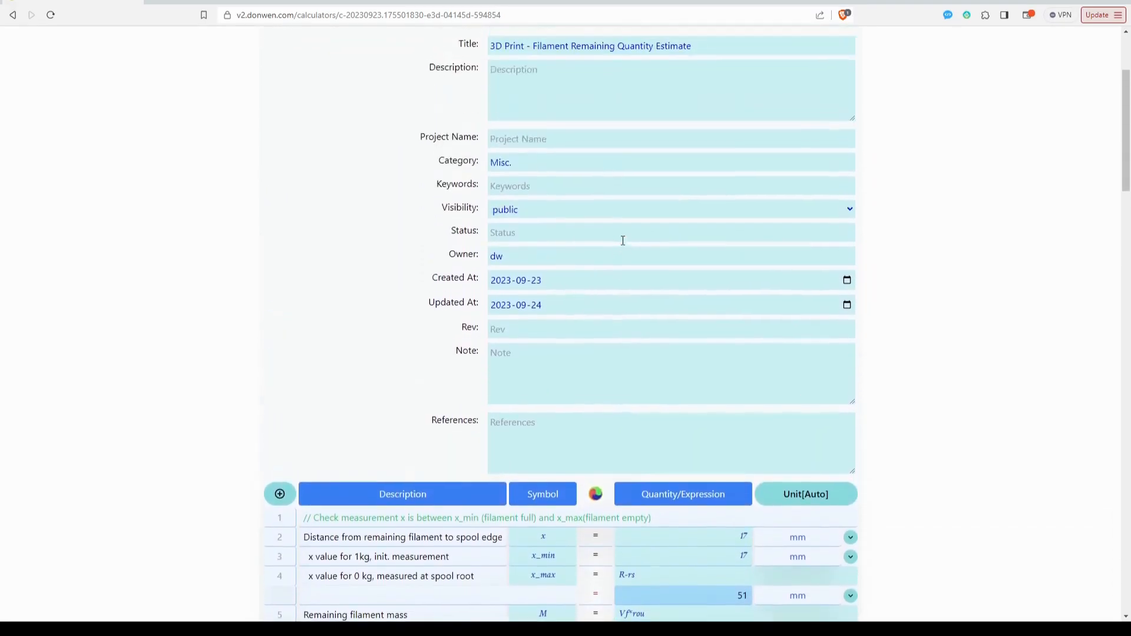
scroll(623, 240, "up", 3)
left_click(611, 189)
Review the measurement check comment and the quantities of the x, x_min and x_max rows.
scroll(612, 205, "down", 3)
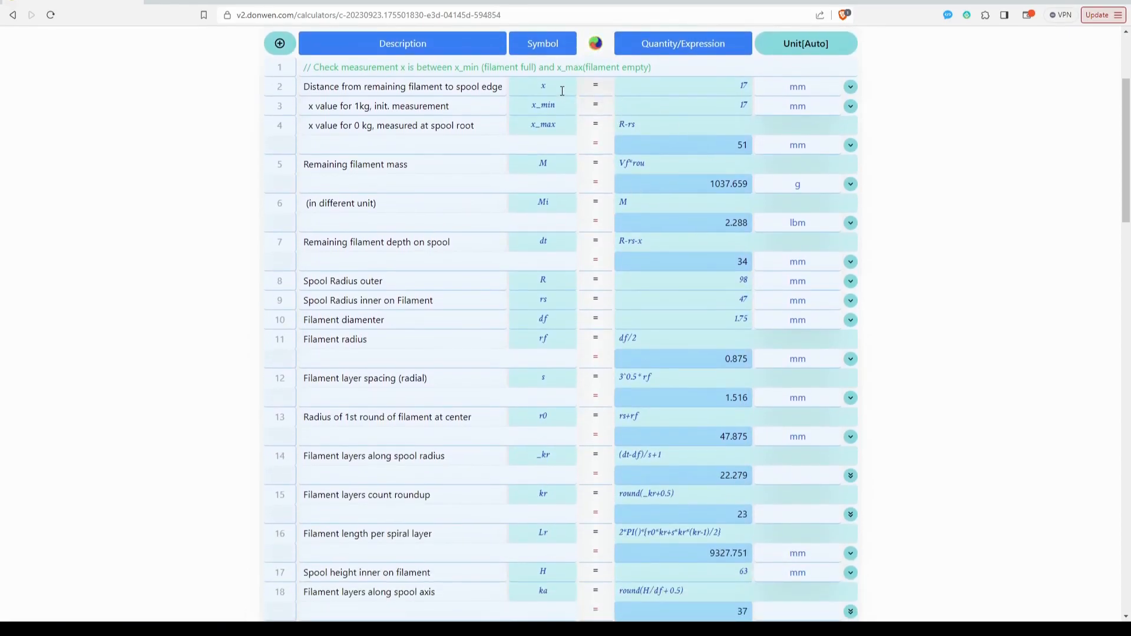
left_click(397, 67)
double_click(403, 68)
left_click_drag(415, 66, 562, 86)
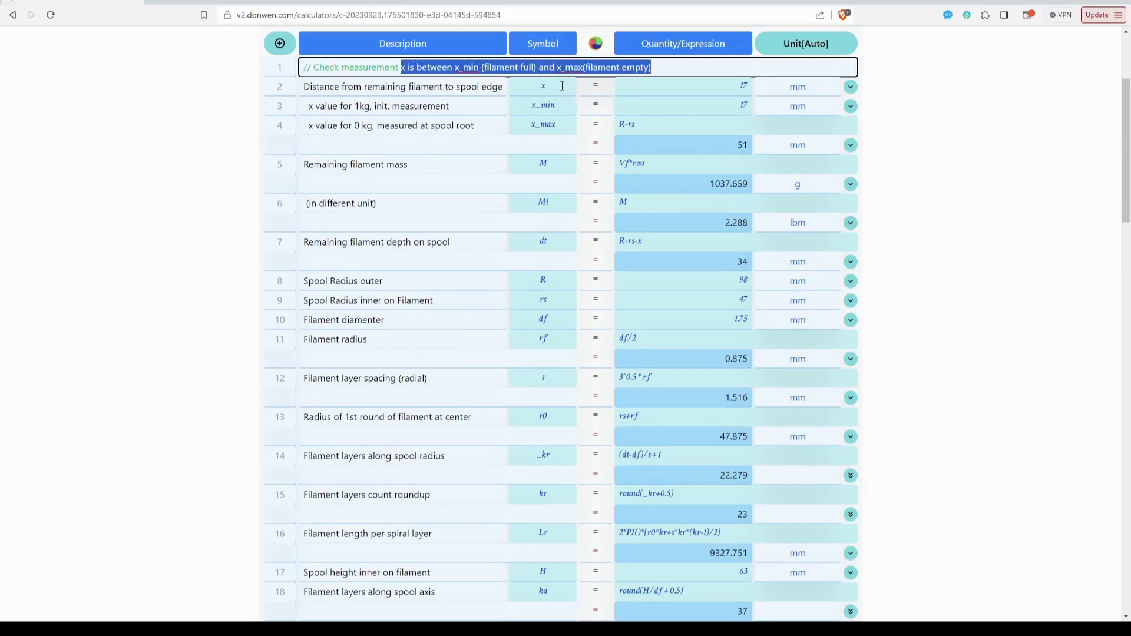
left_click(553, 86)
left_click(717, 90)
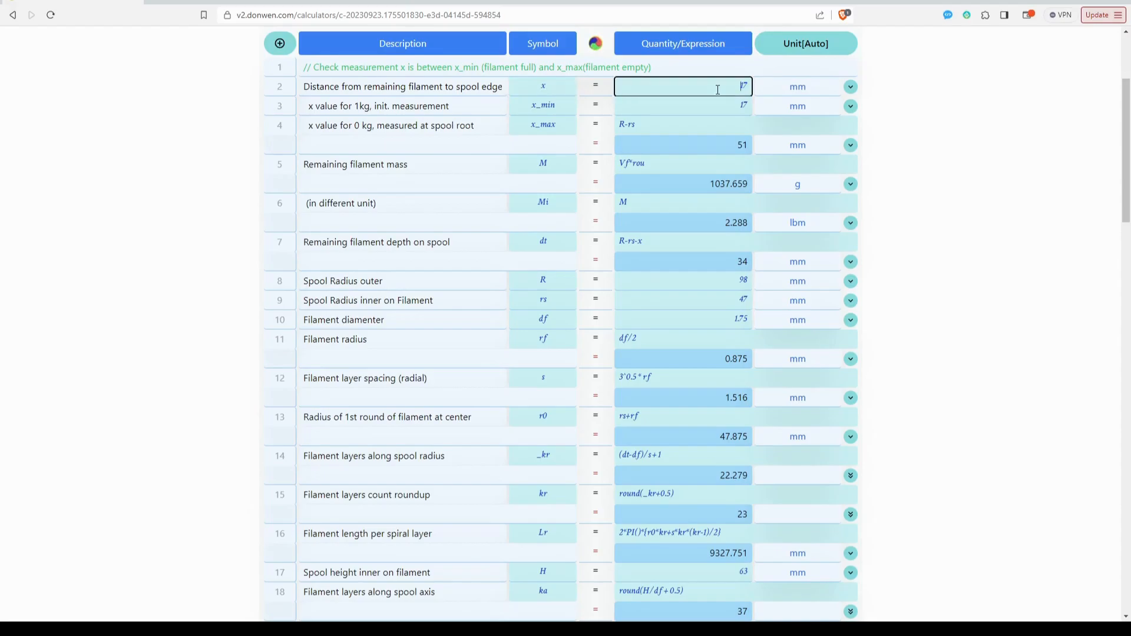
left_click(737, 104)
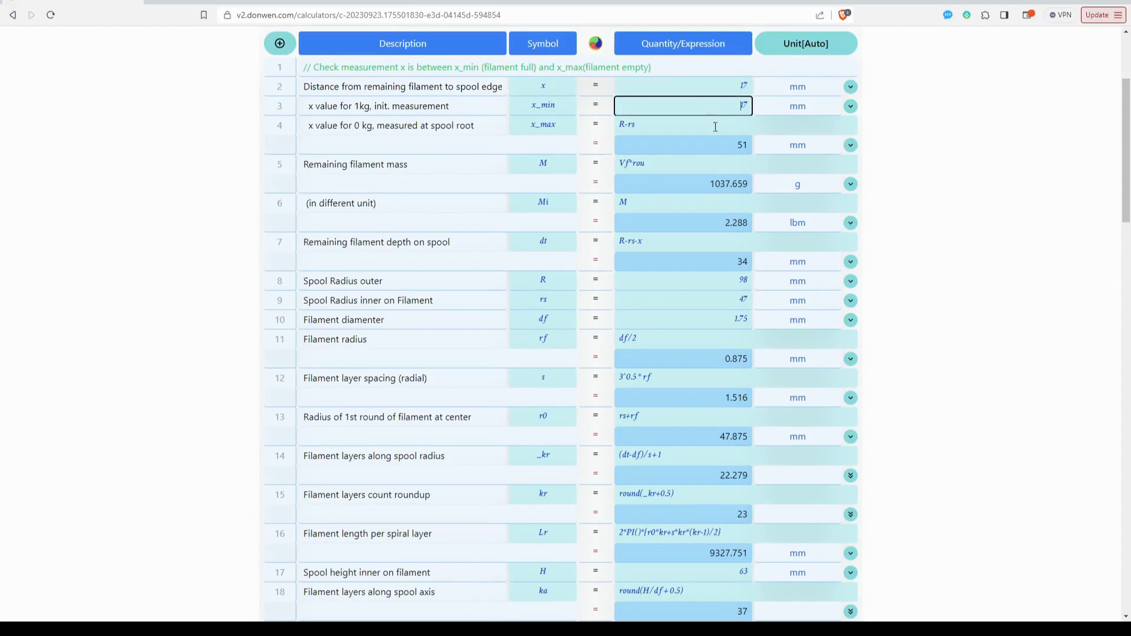
left_click(668, 126)
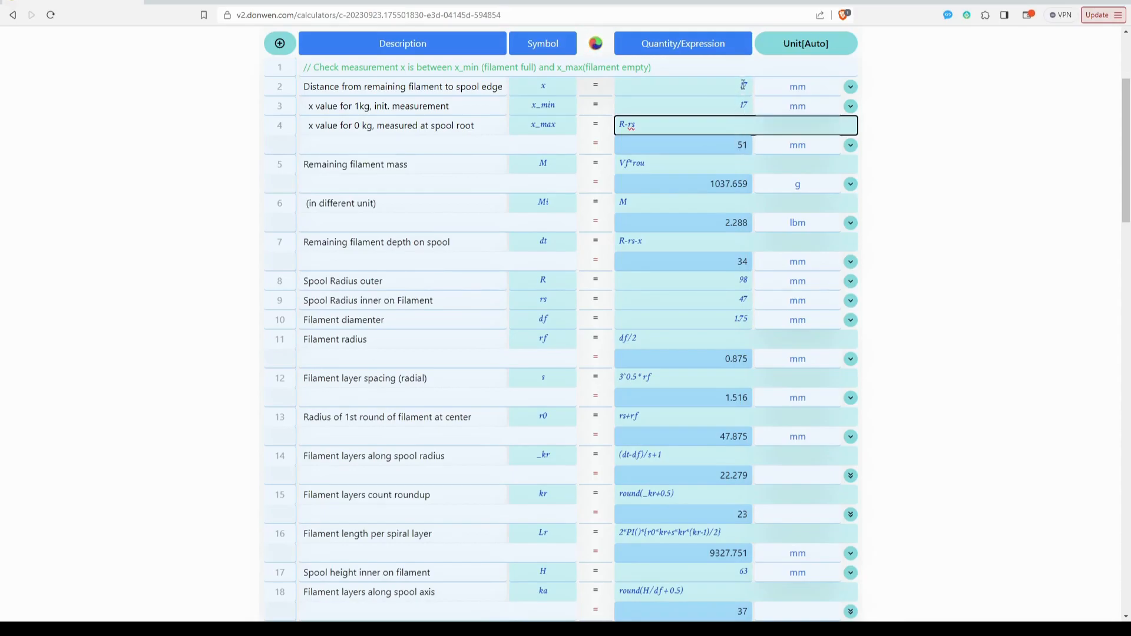
Try 30 mm and then 40 mm as the distance x from remaining filament to spool edge.
double_click(741, 84)
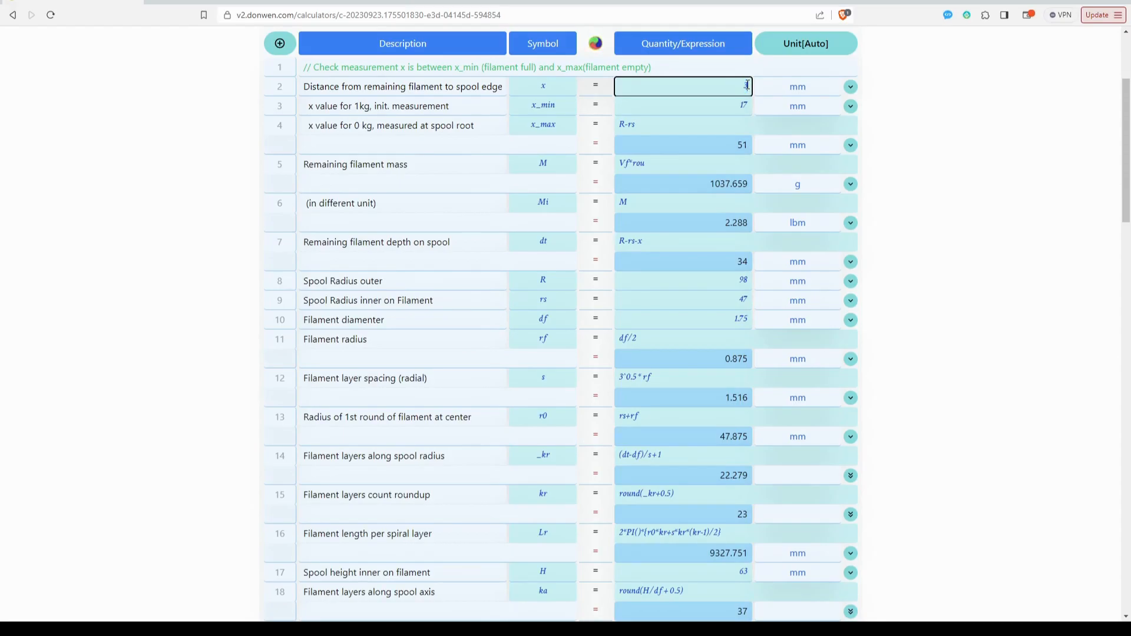
key("Return")
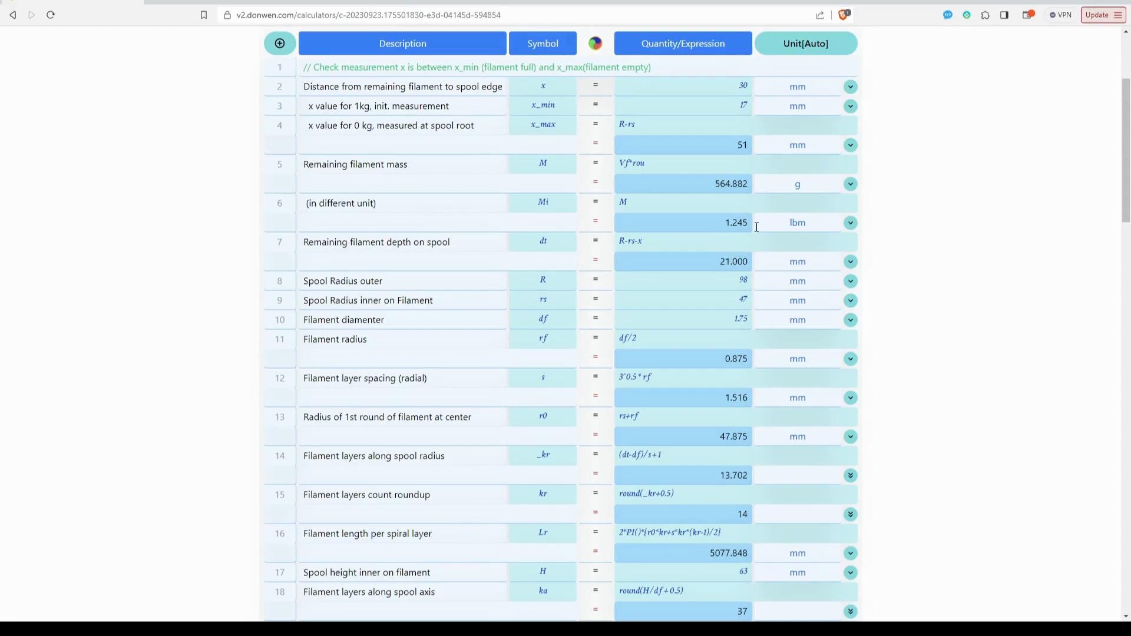
left_click_drag(717, 184, 749, 185)
left_click(742, 89)
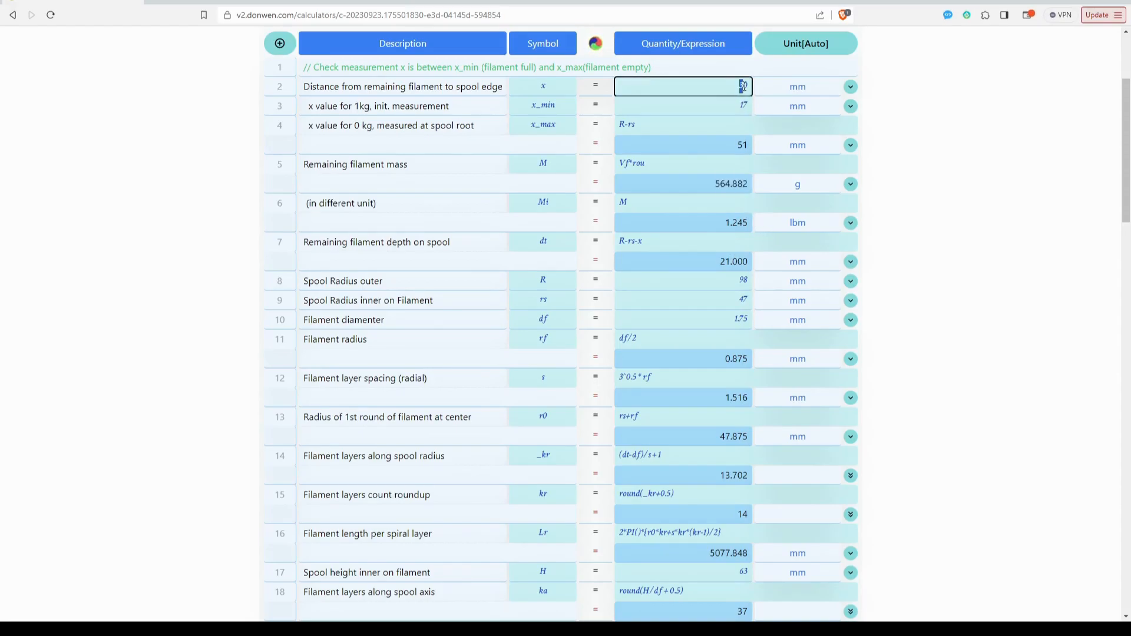
type("4")
key("Return")
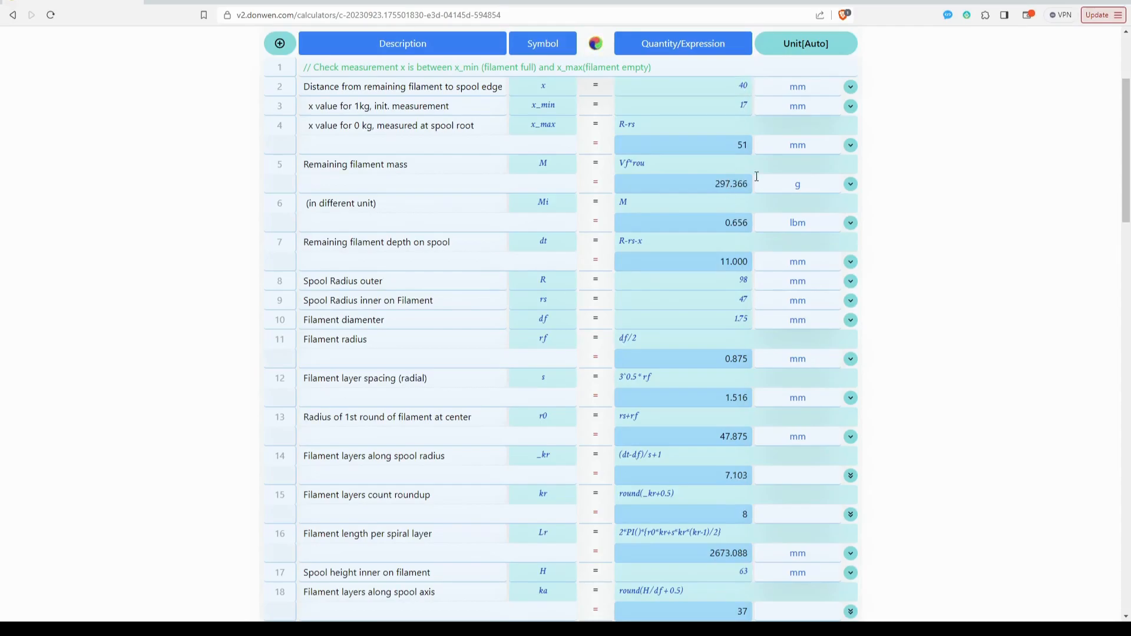
Try 50 mm as the distance x from remaining filament to spool edge and read the remaining filament mass.
left_click_drag(739, 88, 743, 86)
type("5")
key("Return")
left_click_drag(721, 184, 739, 184)
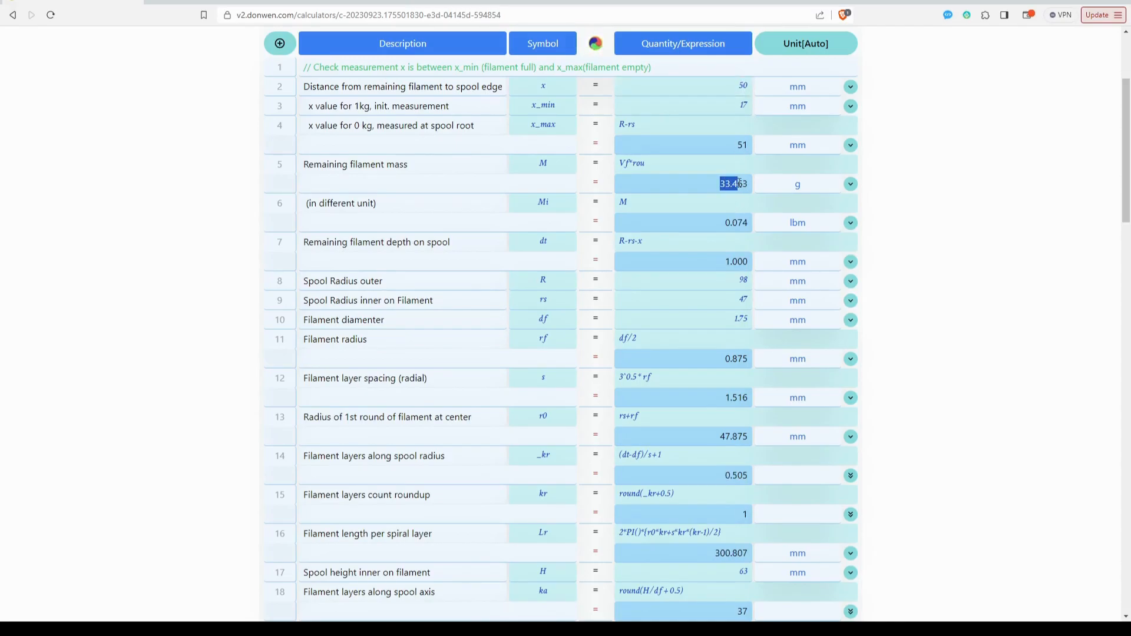
left_click(793, 184)
Try 10 mm for the distance x from remaining filament to spool edge, and replace it with 20 mm.
left_click(741, 87)
key("Return")
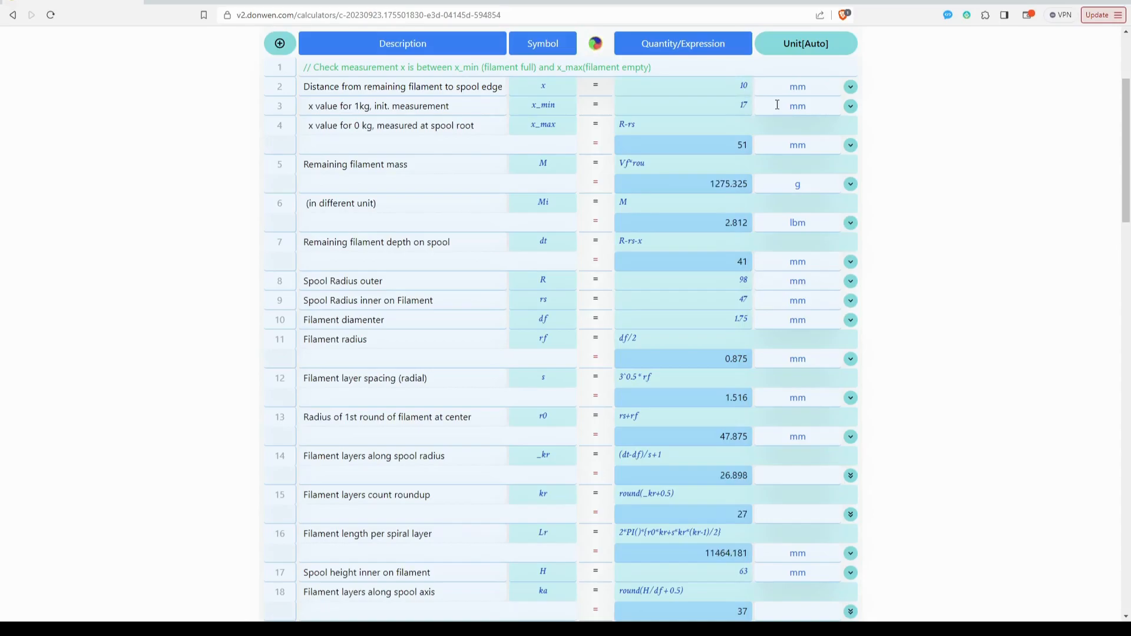
left_click(746, 88)
double_click(746, 86)
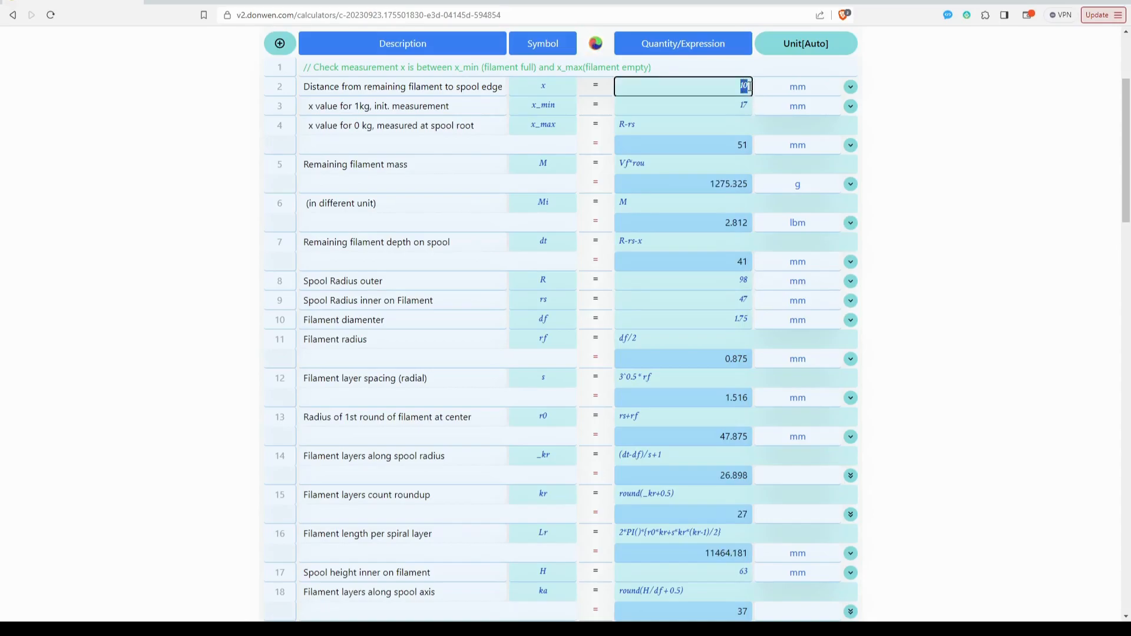
type("20")
key("Return")
Show the remaining filament mass M in kg and switch its unit to lbm.
left_click(797, 183)
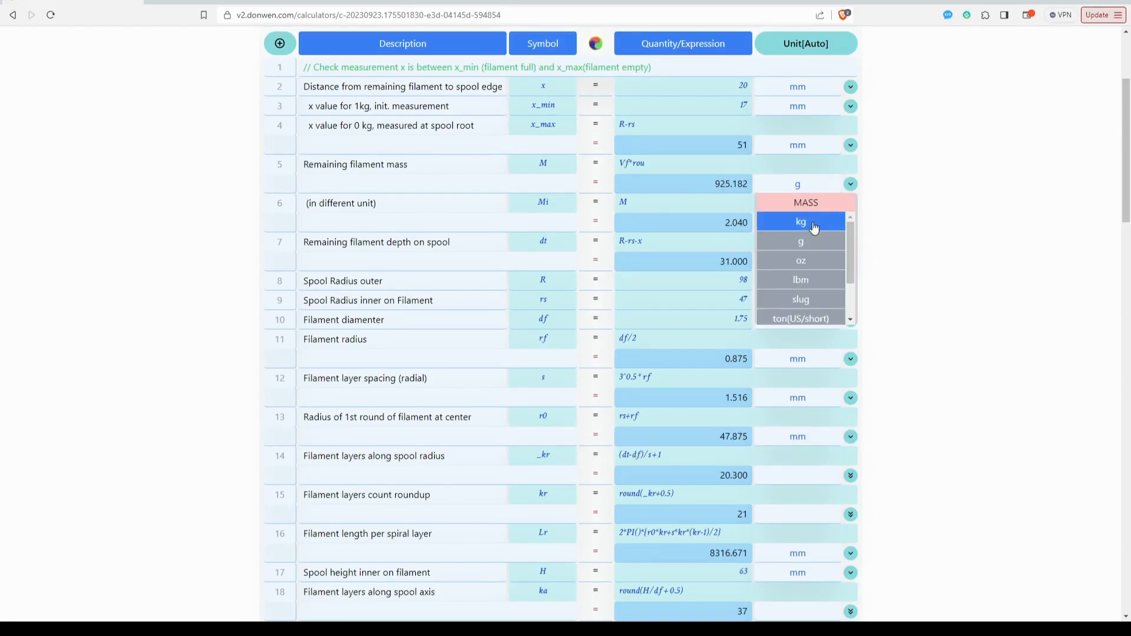
left_click(813, 223)
left_click(816, 184)
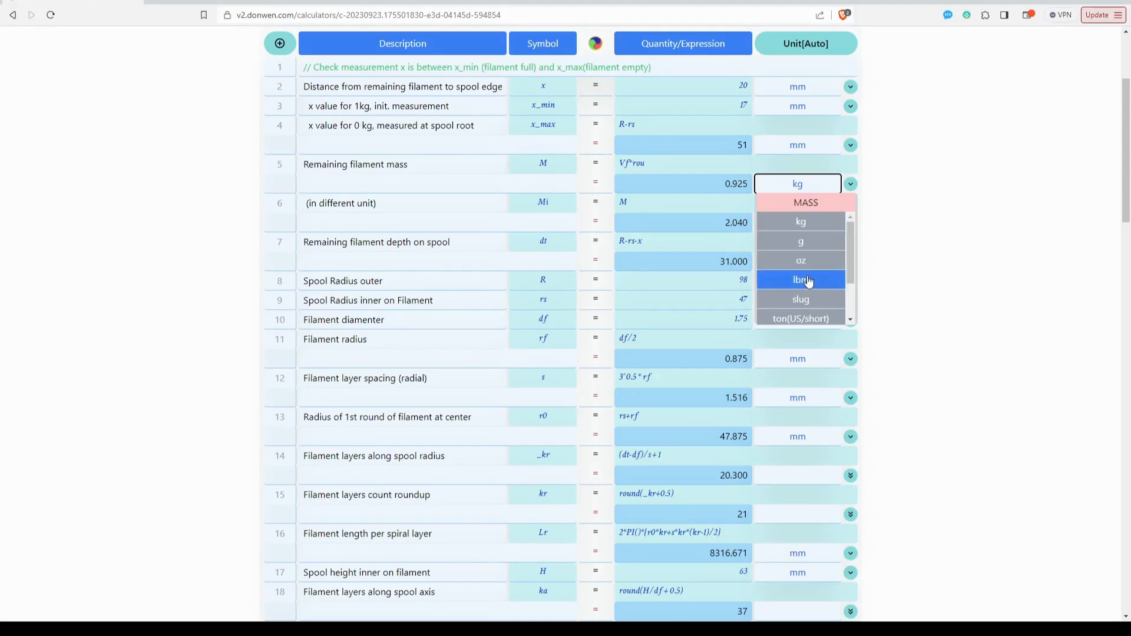
left_click(799, 278)
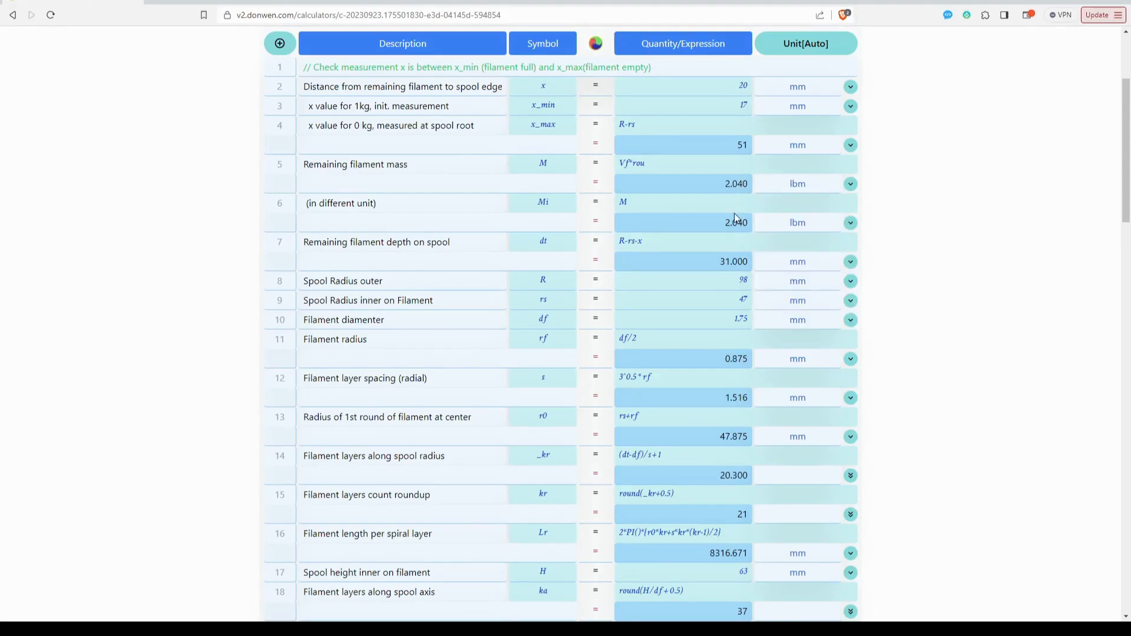
Compare the M and Mi mass results, and inspect the Mi row's expression and available units.
double_click(734, 222)
left_click(736, 187)
left_click(635, 208)
double_click(621, 204)
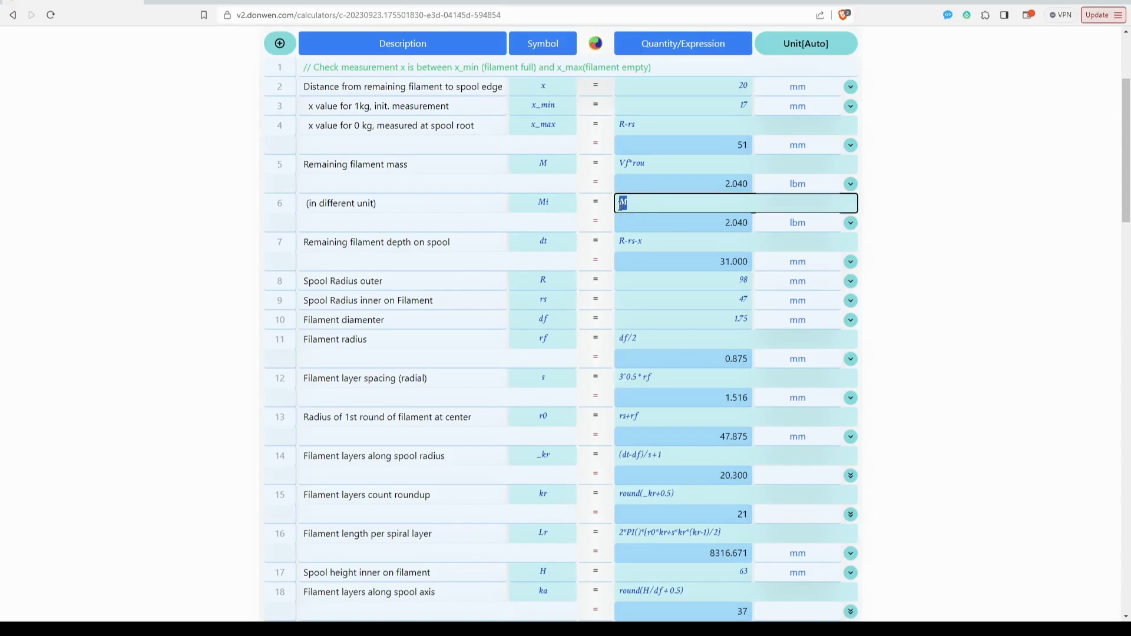
left_click(554, 163)
left_click(648, 201)
left_click(804, 226)
left_click(805, 226)
Set the unit of the remaining filament mass M to g and compare it with the Mi result.
left_click(797, 183)
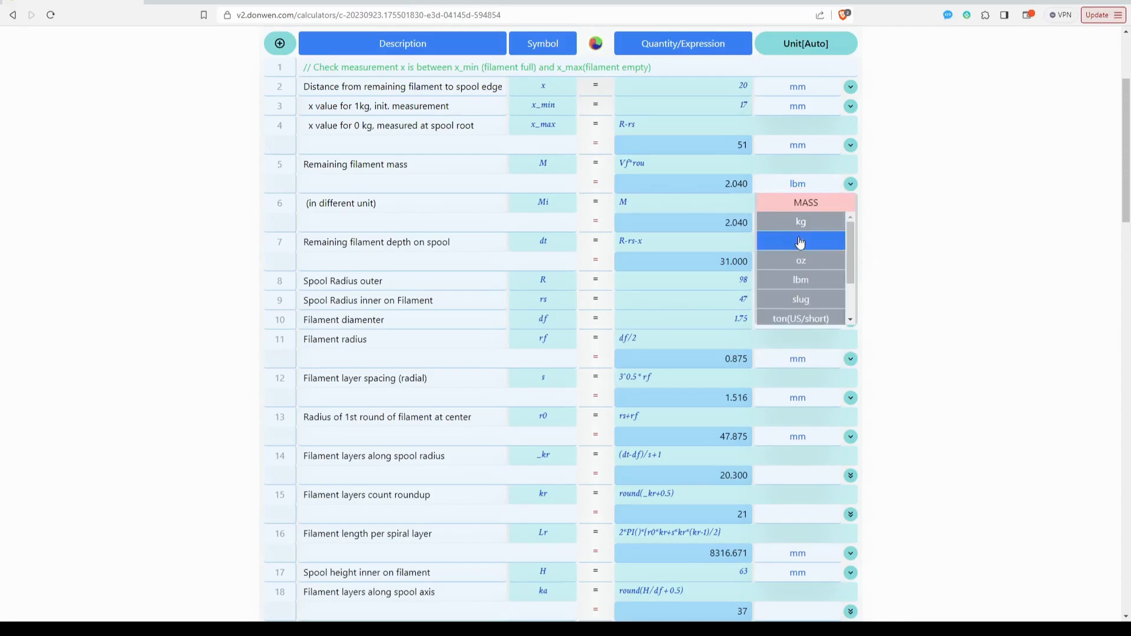
left_click(800, 241)
left_click_drag(714, 185, 747, 199)
left_click(742, 227)
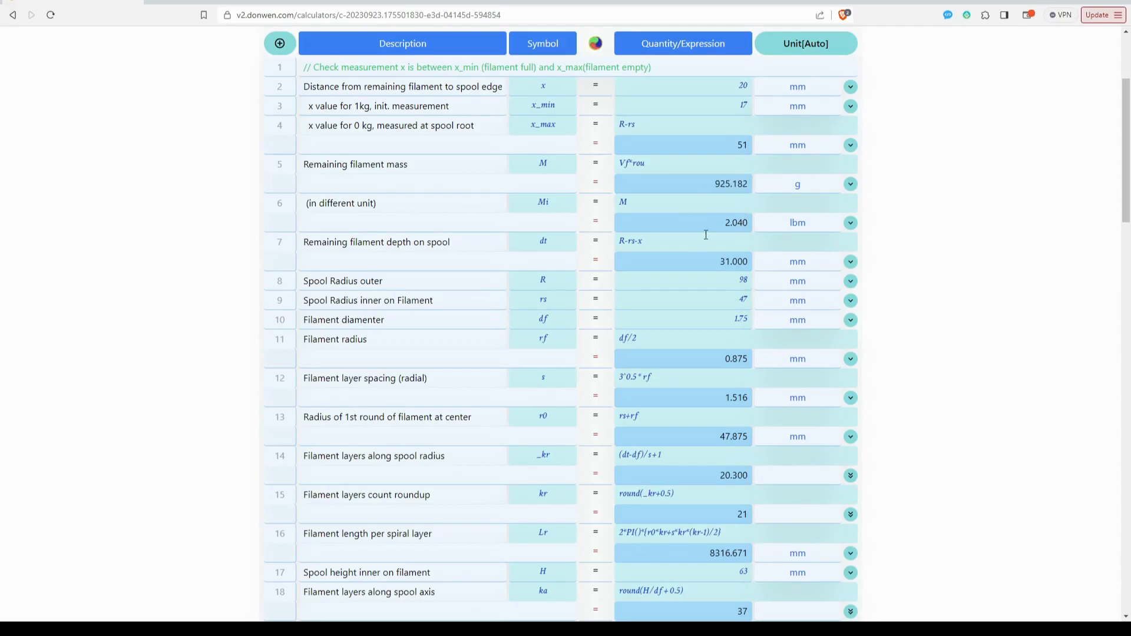
Examine the filament density row and the spool illustration below the calculation table.
scroll(714, 259, "down", 5)
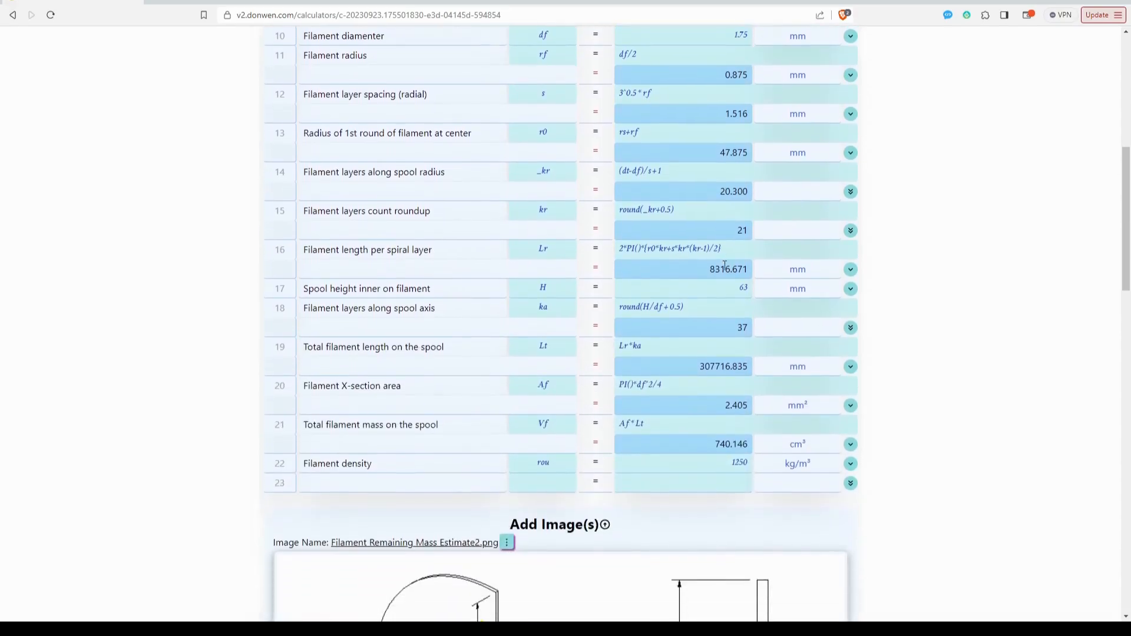
double_click(523, 453)
left_click(387, 456)
left_click_drag(372, 454, 301, 455)
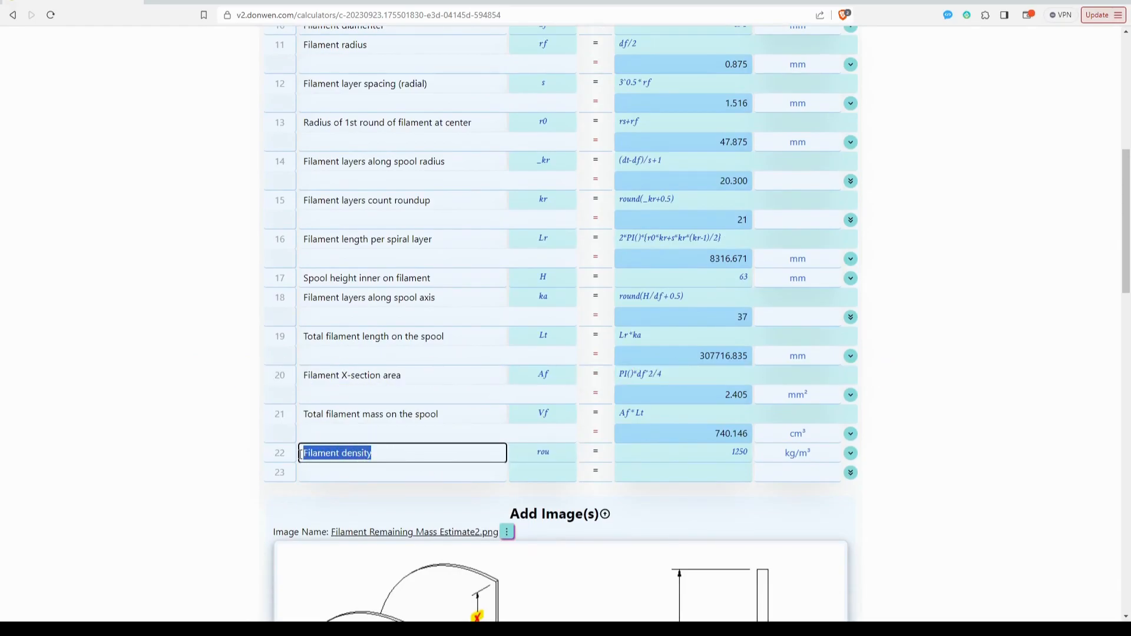
left_click(749, 460)
scroll(760, 462, "down", 2)
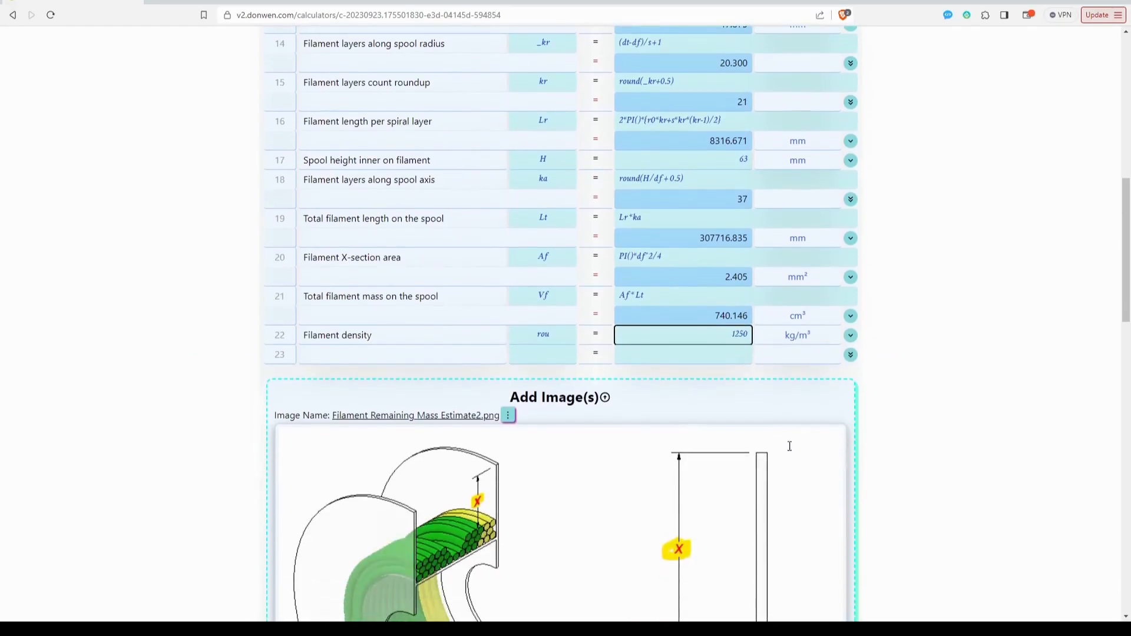
scroll(760, 463, "down", 1)
Move the Filament density row to the start of the table, and reposition it directly below the "(in different unit)" row.
scroll(754, 400, "up", 1)
scroll(754, 401, "up", 1)
left_click_drag(280, 394, 290, 121)
scroll(401, 190, "up", 1)
scroll(402, 191, "up", 6)
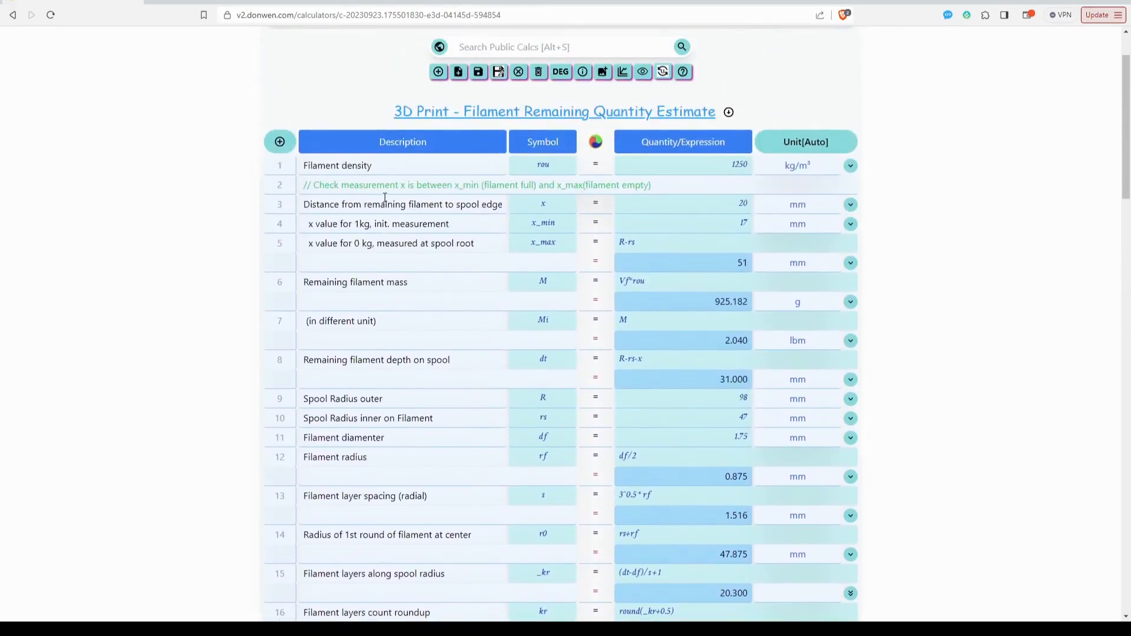
left_click_drag(291, 168, 291, 334)
left_click_drag(372, 340, 310, 341)
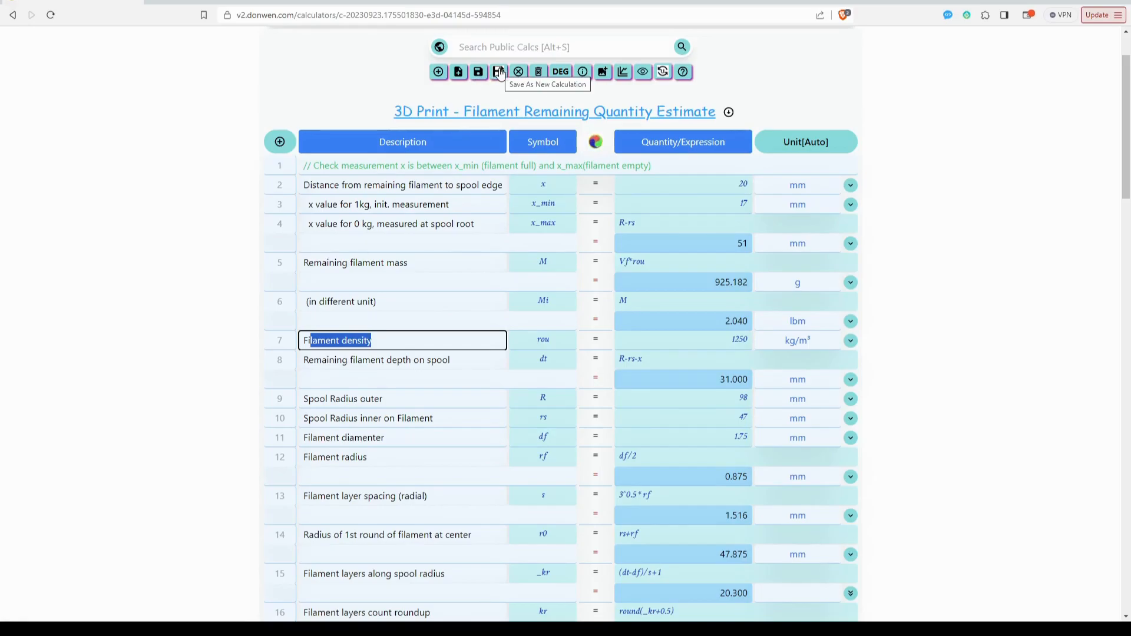
left_click(942, 215)
Open the AutoCalcs documentation's Hobbiest Calculations page and view the filament remaining quantity section.
scroll(949, 277, "up", 2)
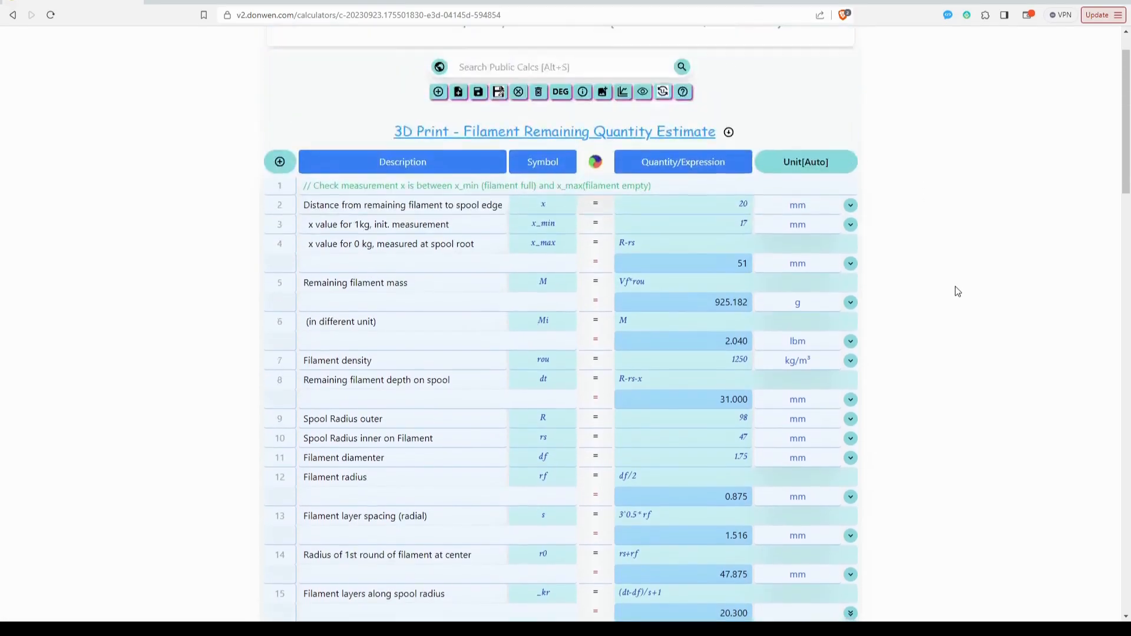
scroll(545, 292, "down", 3)
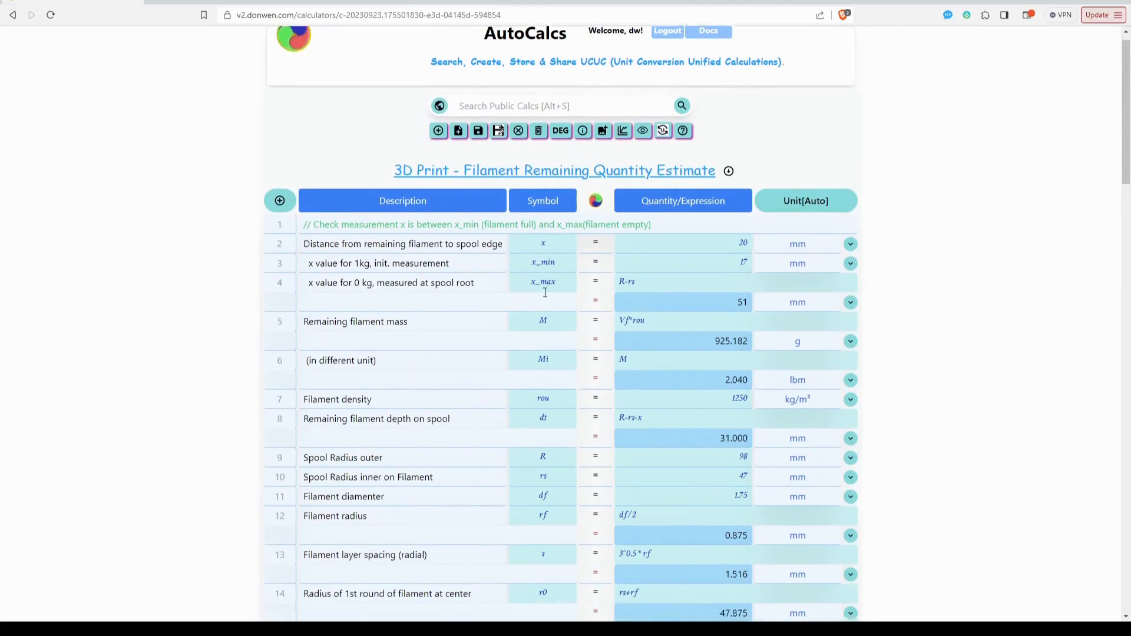
scroll(545, 292, "down", 1)
scroll(545, 293, "up", 3)
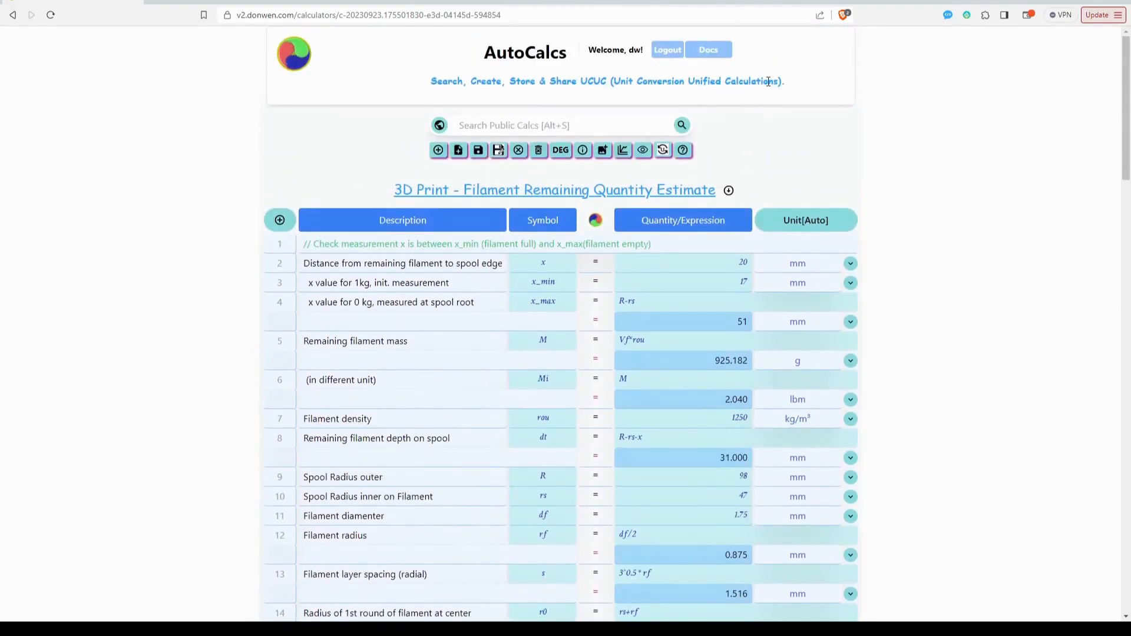
left_click(708, 50)
mouse_move(652, 56)
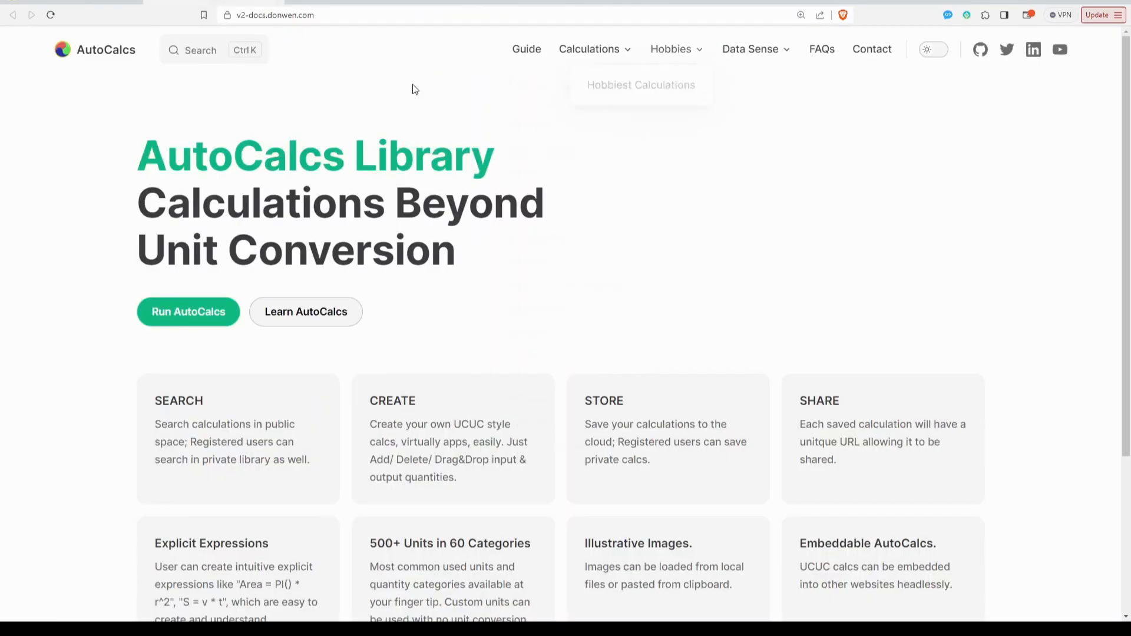
left_click(650, 86)
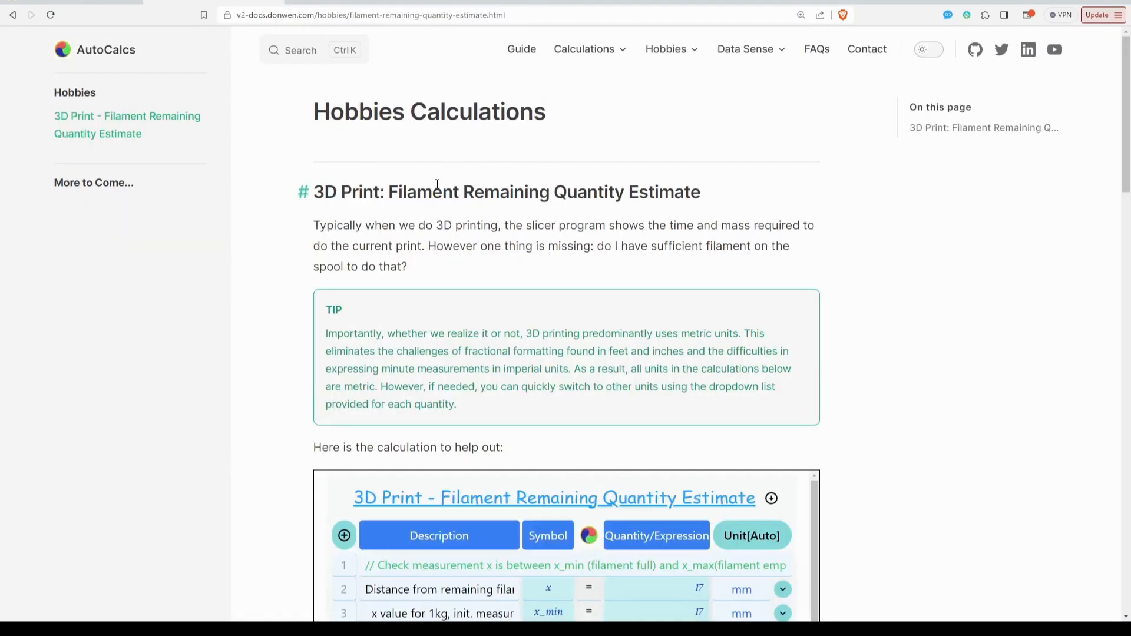
scroll(572, 214, "down", 1)
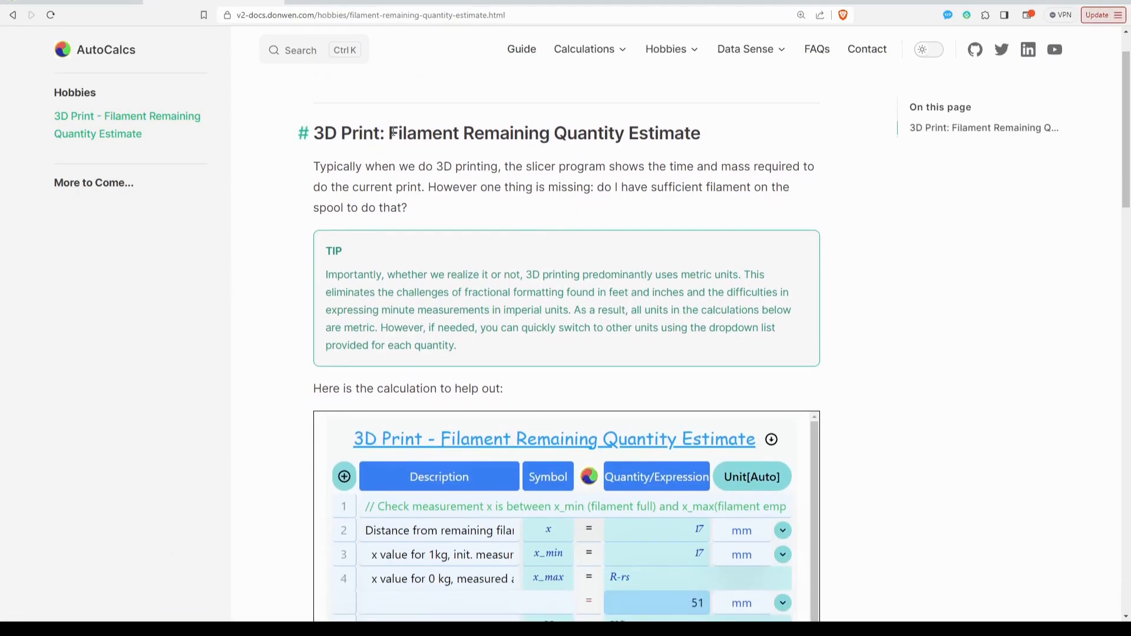
Read the introduction of the filament remaining quantity section, highlighting time, mass and the question about sufficient filament on the spool.
scroll(430, 143, "down", 3)
scroll(437, 153, "up", 3)
left_click_drag(508, 168, 794, 167)
left_click(690, 168)
double_click(675, 167)
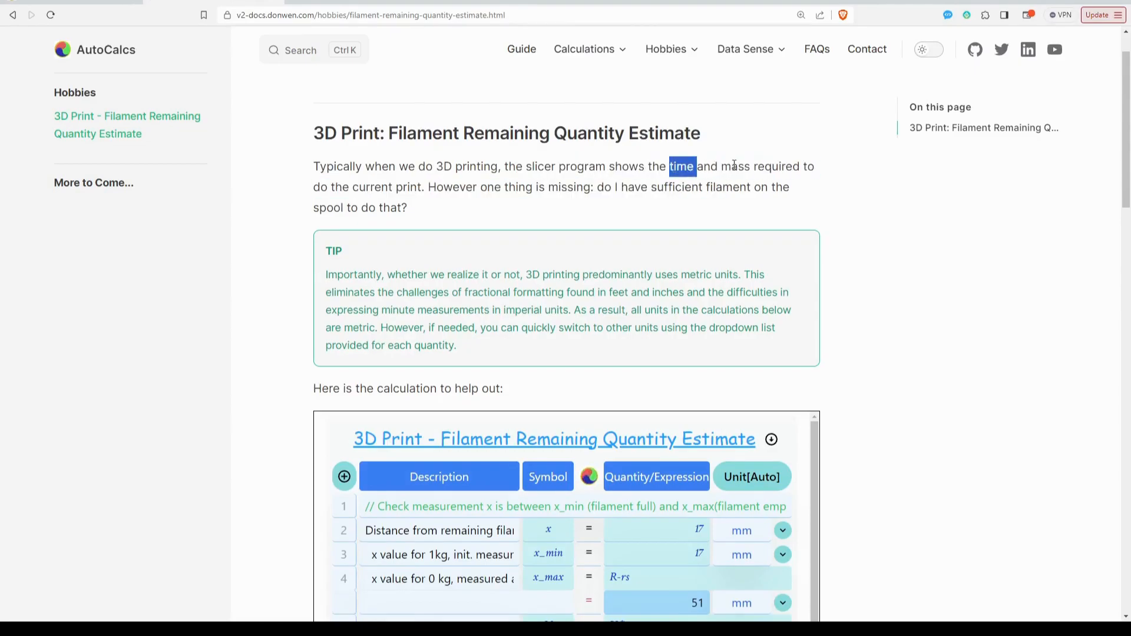
double_click(730, 167)
left_click(582, 187)
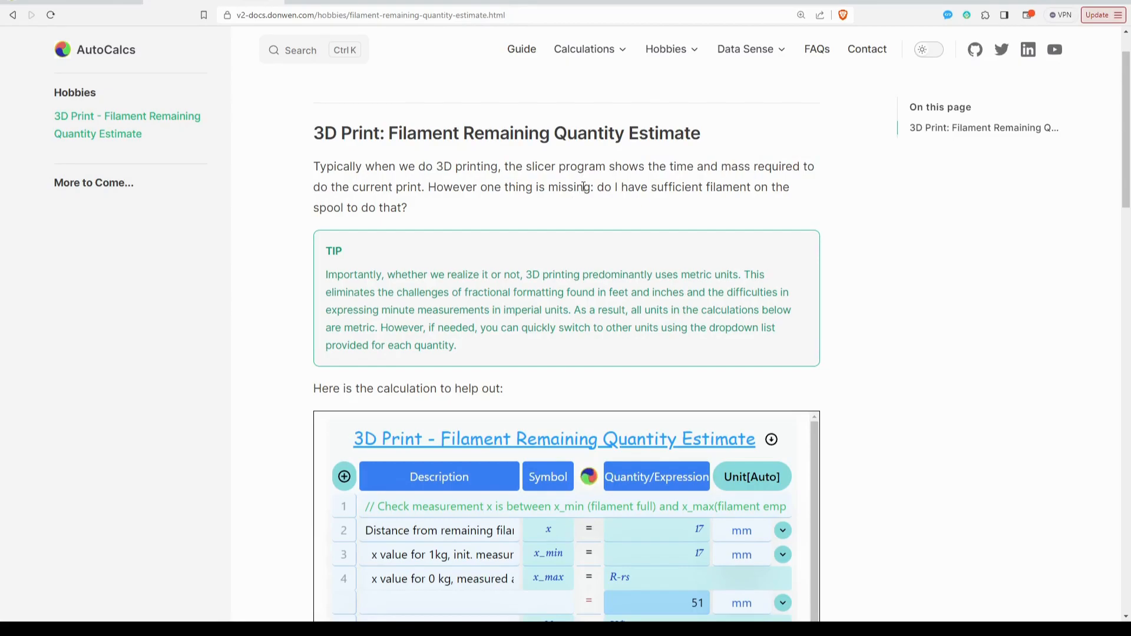
left_click_drag(597, 187, 412, 212)
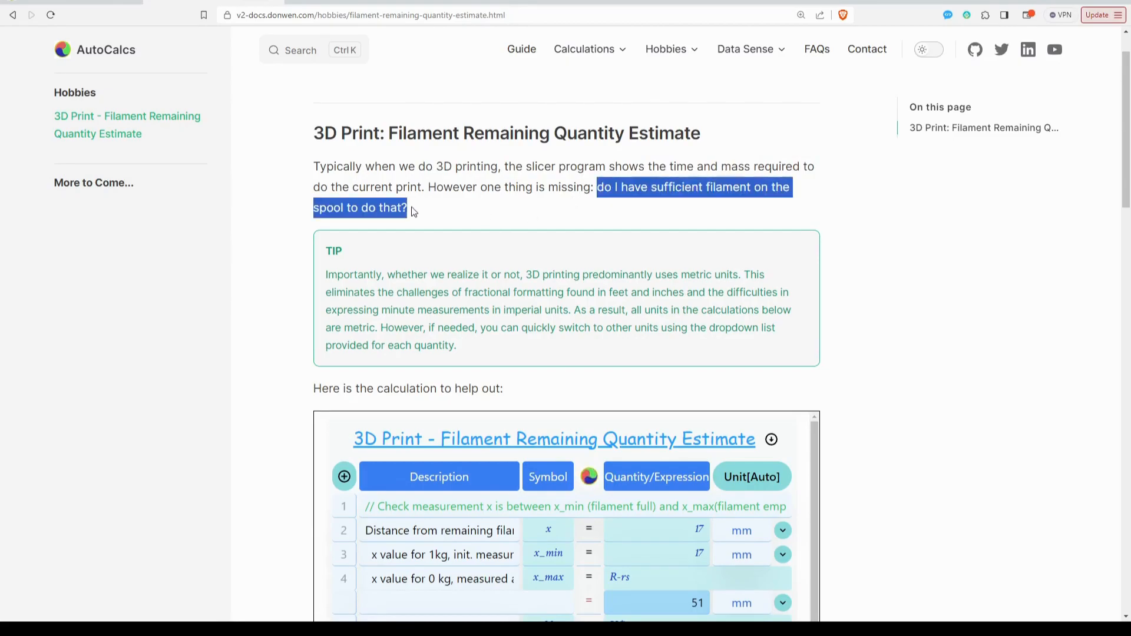
left_click(543, 220)
Examine the embedded filament calculation table and the spool and print images below it in the documentation.
scroll(623, 232, "down", 1)
scroll(577, 294, "down", 1)
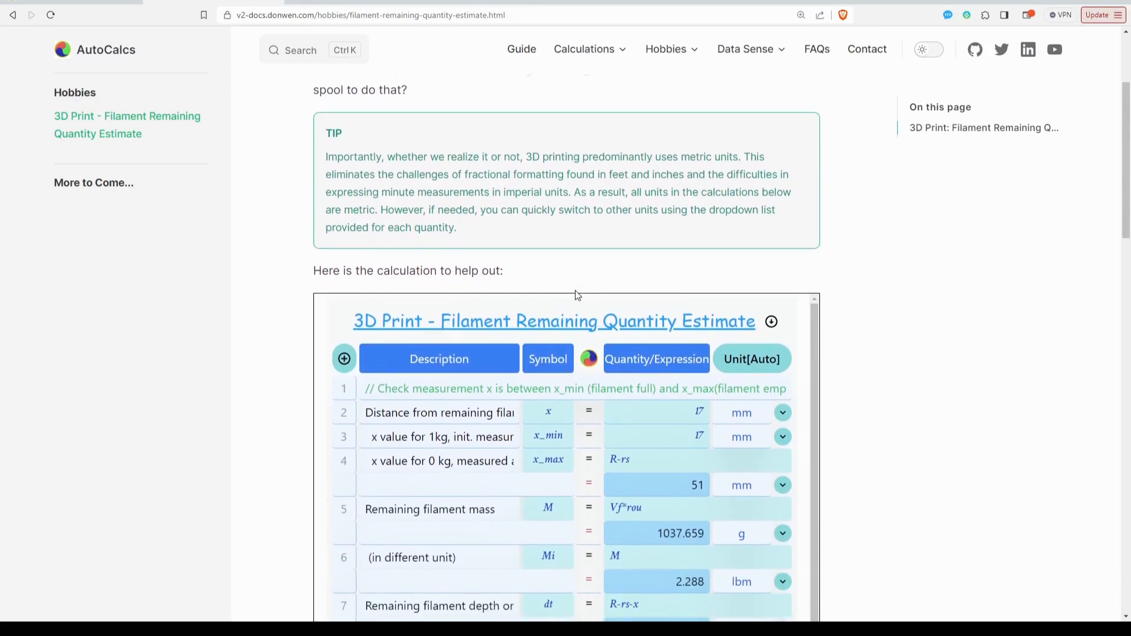
scroll(576, 294, "down", 3)
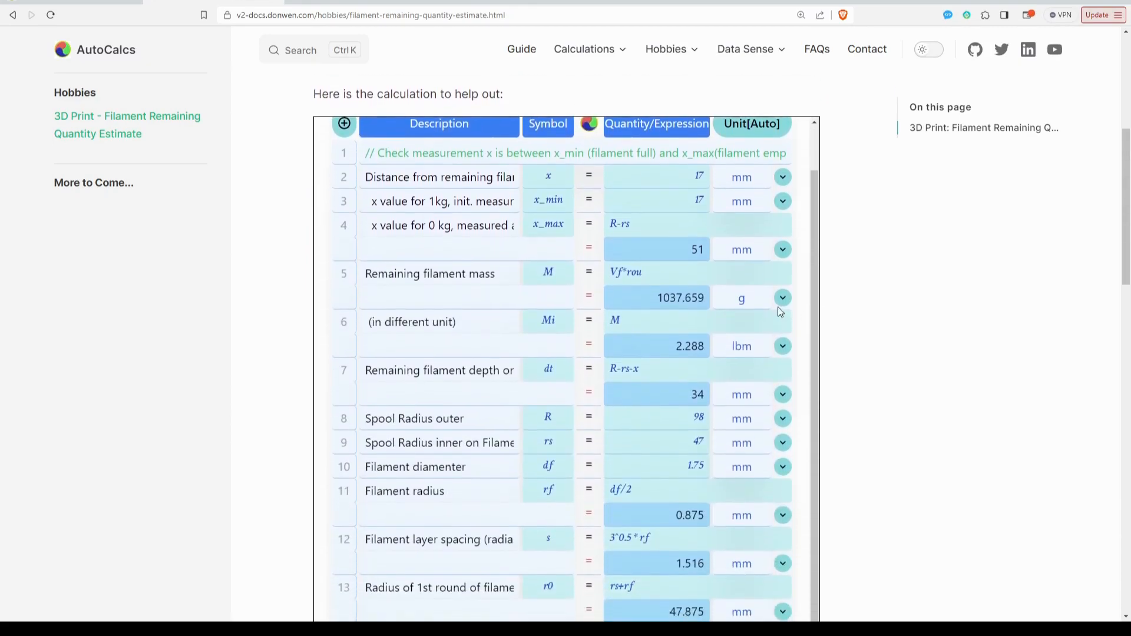
scroll(609, 186, "up", 1)
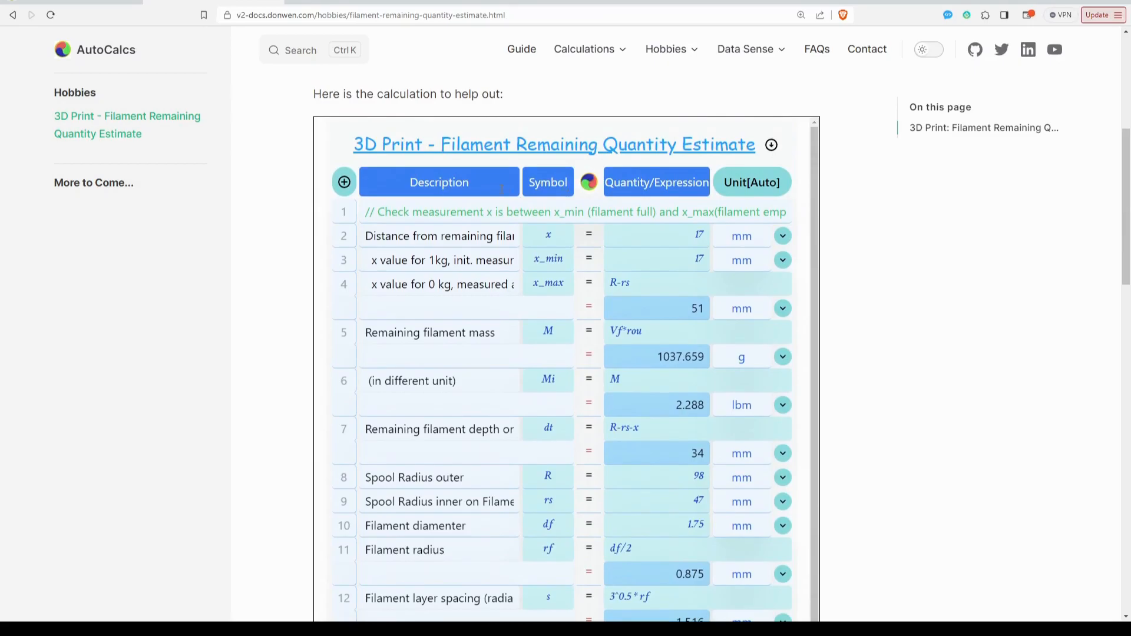
scroll(645, 339, "down", 7)
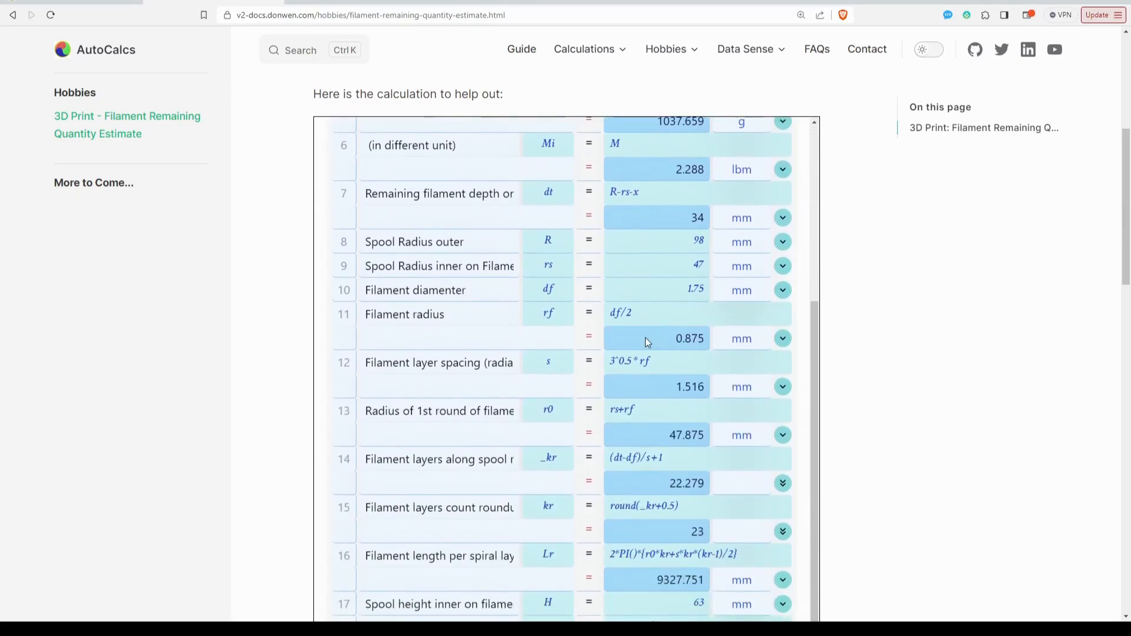
scroll(641, 341, "down", 10)
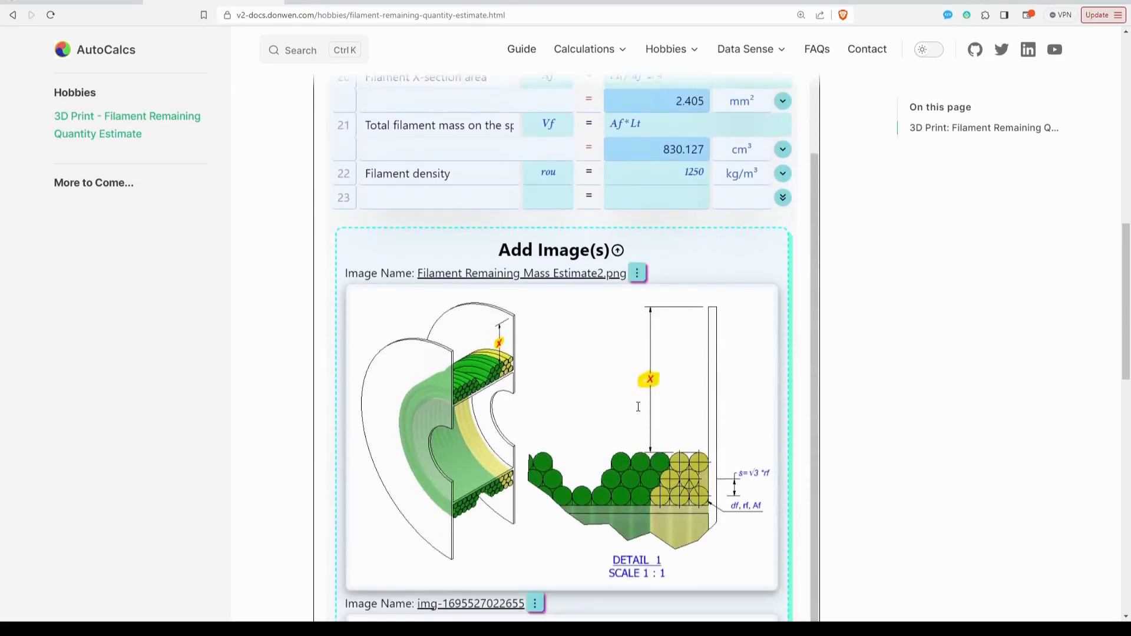
scroll(646, 386, "down", 11)
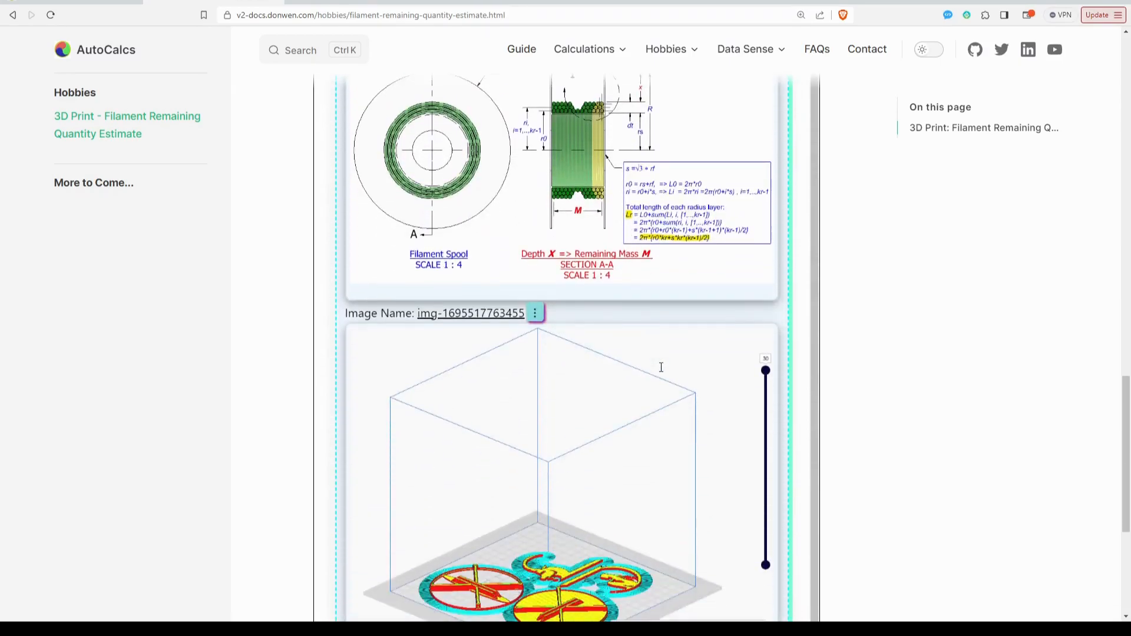
scroll(661, 367, "down", 2)
scroll(619, 318, "up", 20)
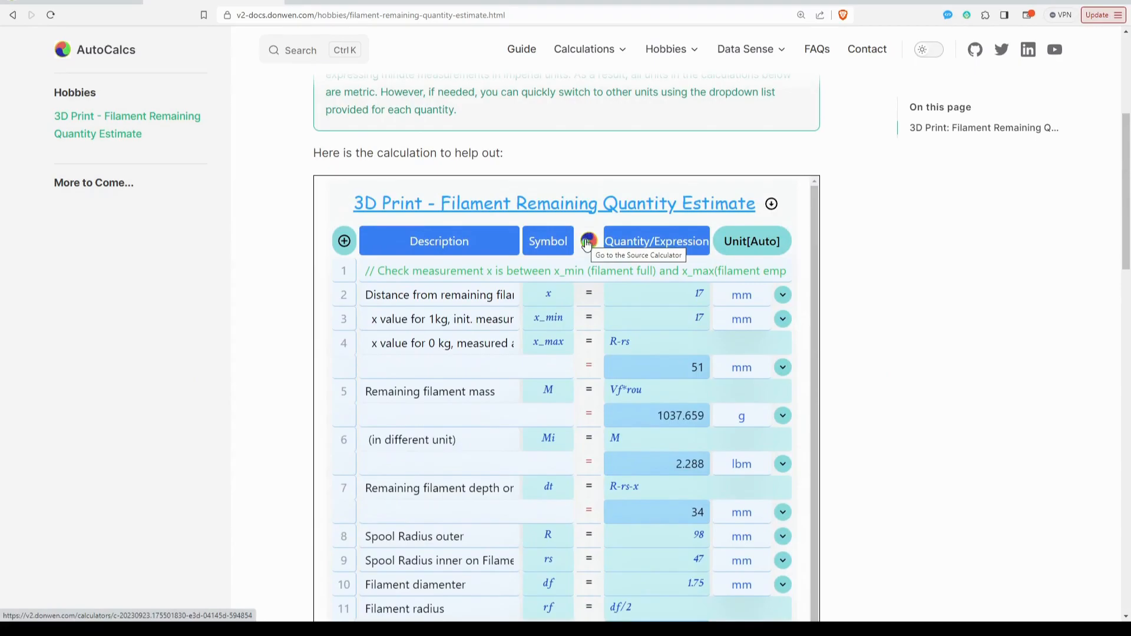
Open the source calculator of the embedded filament calculation and inspect its web address.
left_click(588, 243)
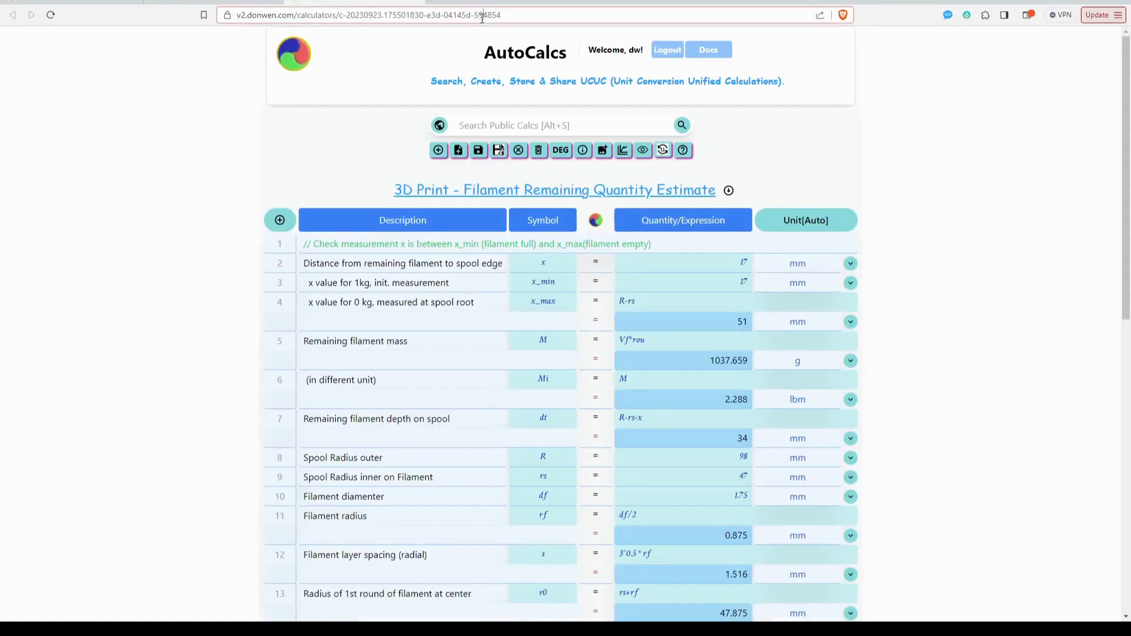
left_click(490, 16)
left_click(537, 16)
left_click_drag(537, 16, 377, 18)
left_click(469, 19)
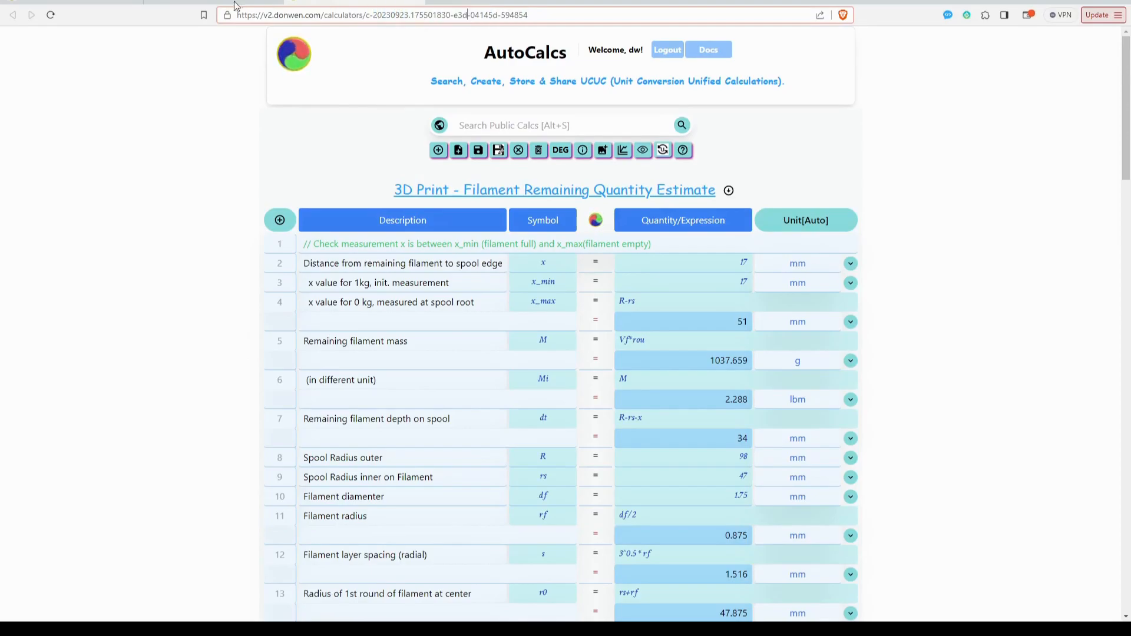
left_click(105, 1)
left_click_drag(501, 16, 348, 5)
left_click(348, 2)
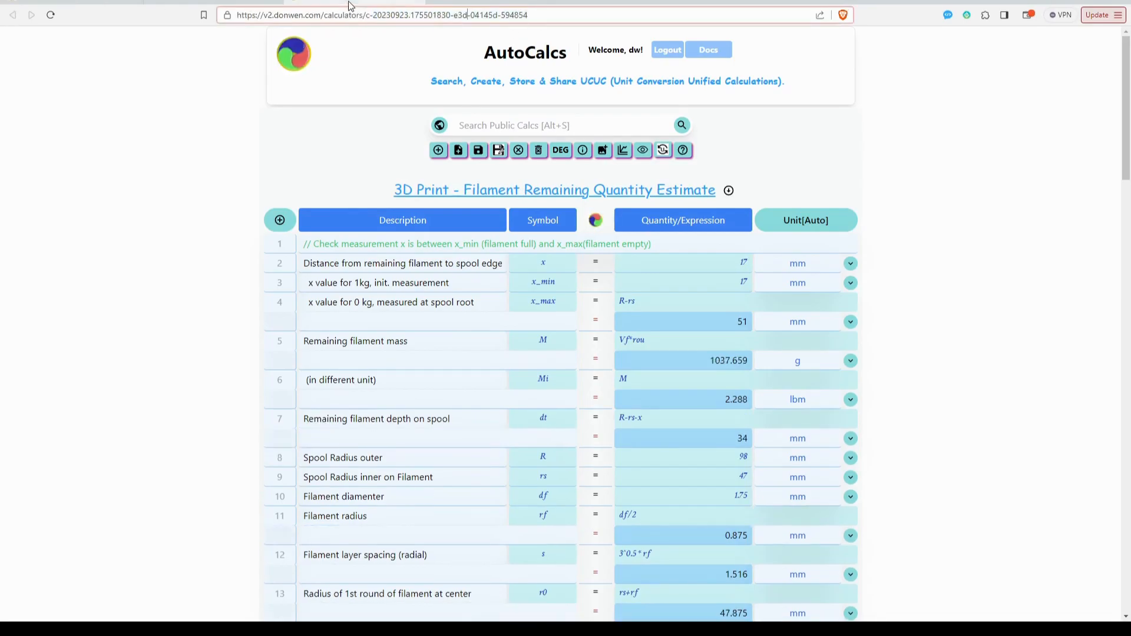
left_click(882, 241)
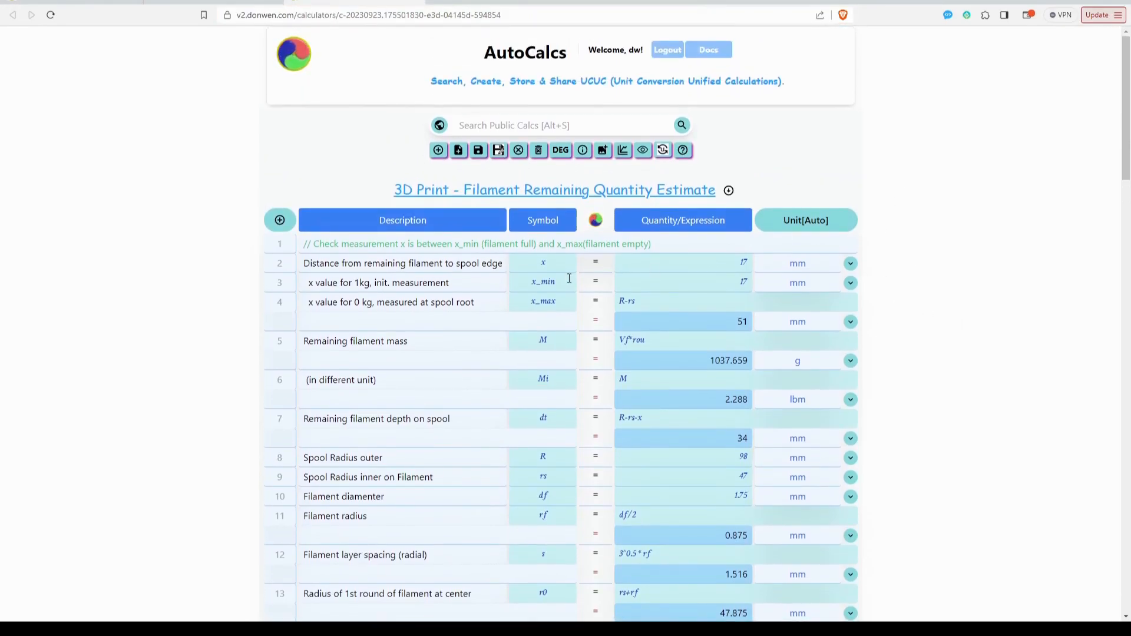
Set the distance from remaining filament to spool edge x to 30 mm and review the recalculated rows.
double_click(744, 264)
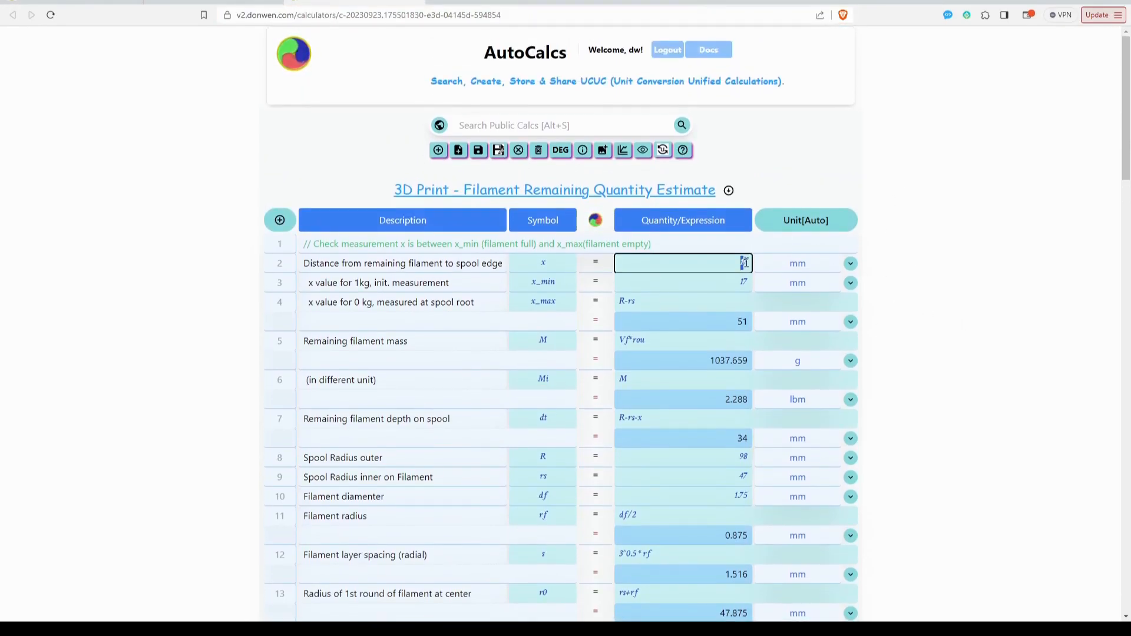
type("30")
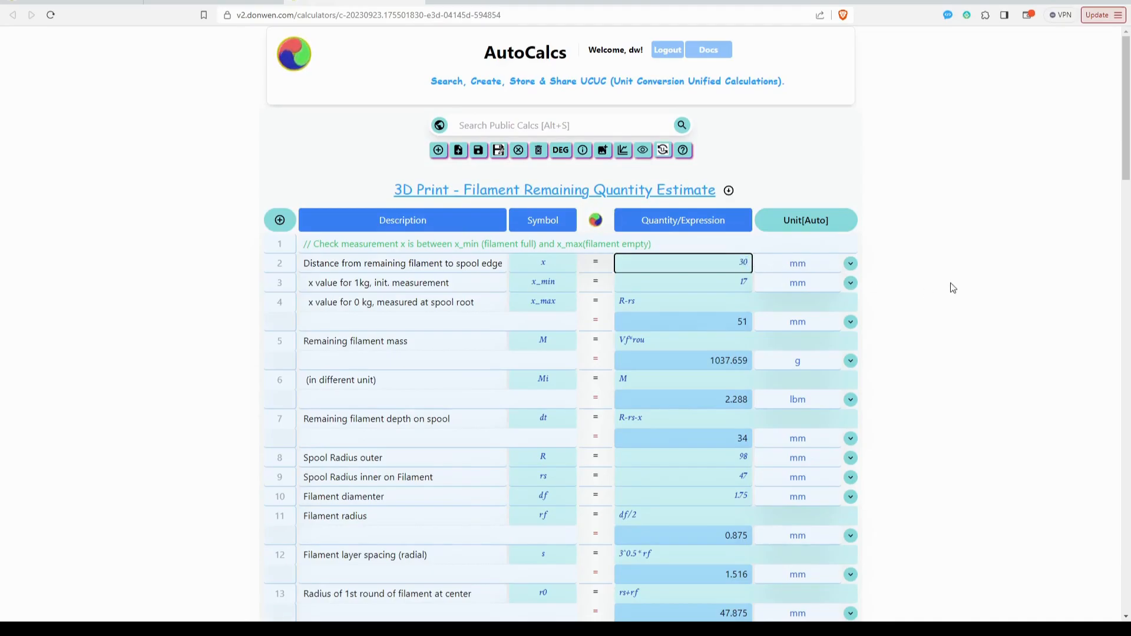
scroll(924, 303, "down", 6)
scroll(901, 355, "down", 2)
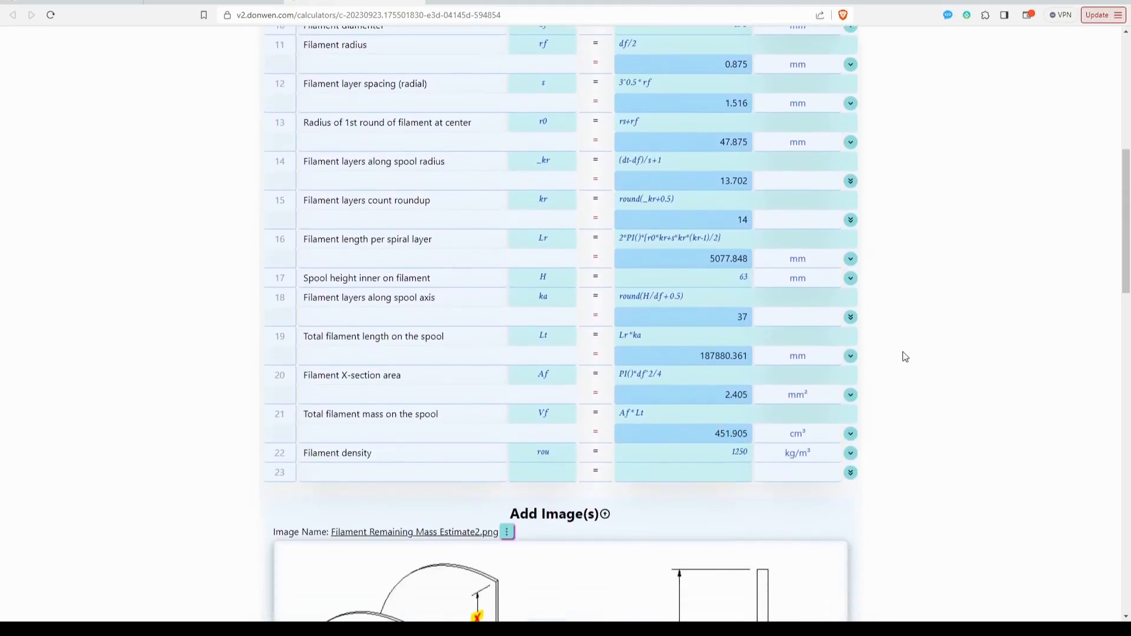
scroll(901, 355, "up", 3)
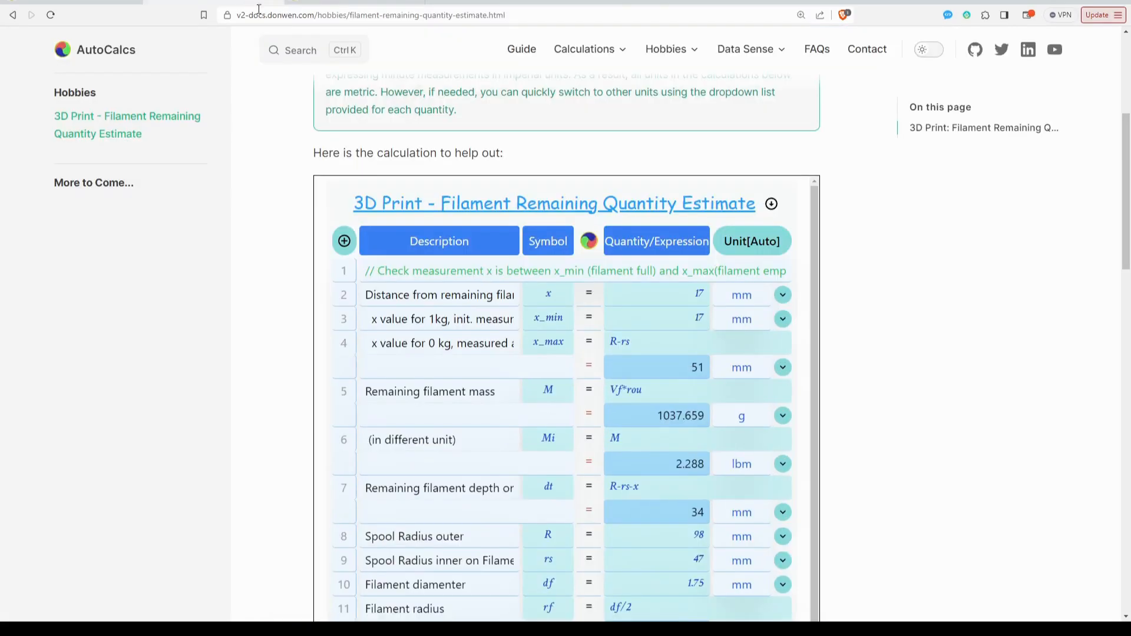
Look through the documentation's embedded filament calculation and images, and view the list of available calculation categories.
scroll(524, 433, "down", 10)
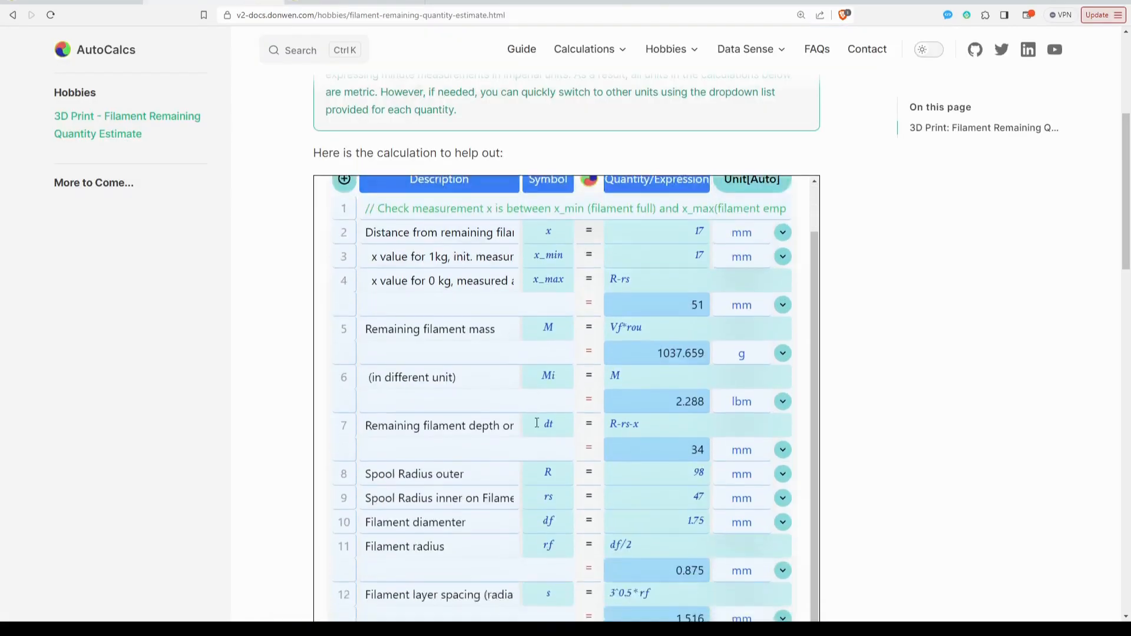
scroll(845, 443, "down", 15)
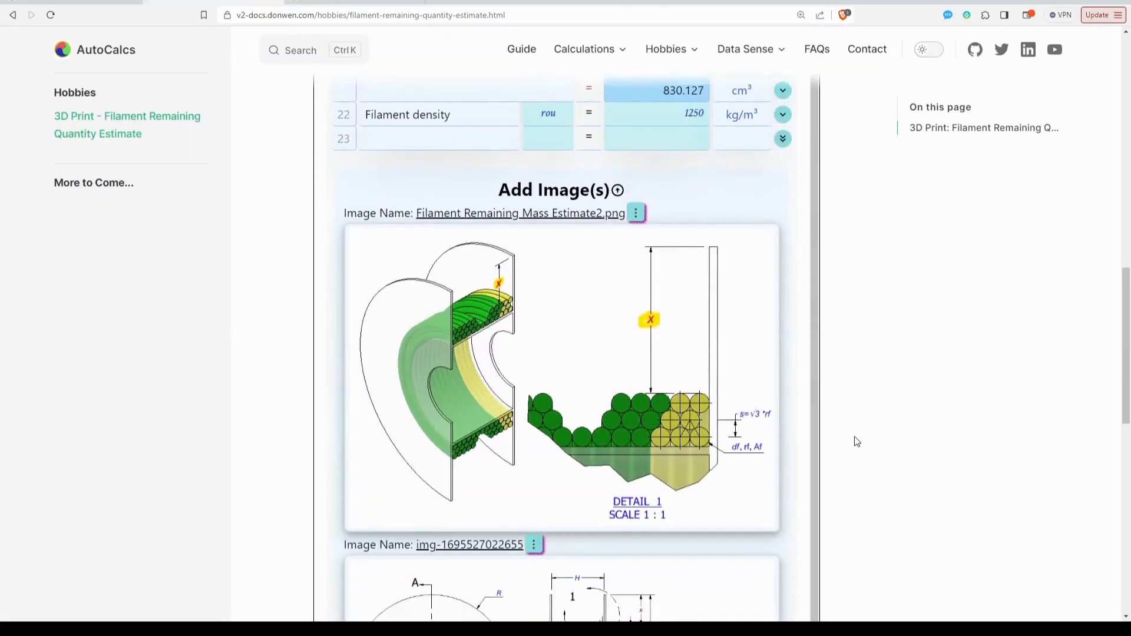
scroll(864, 442, "up", 15)
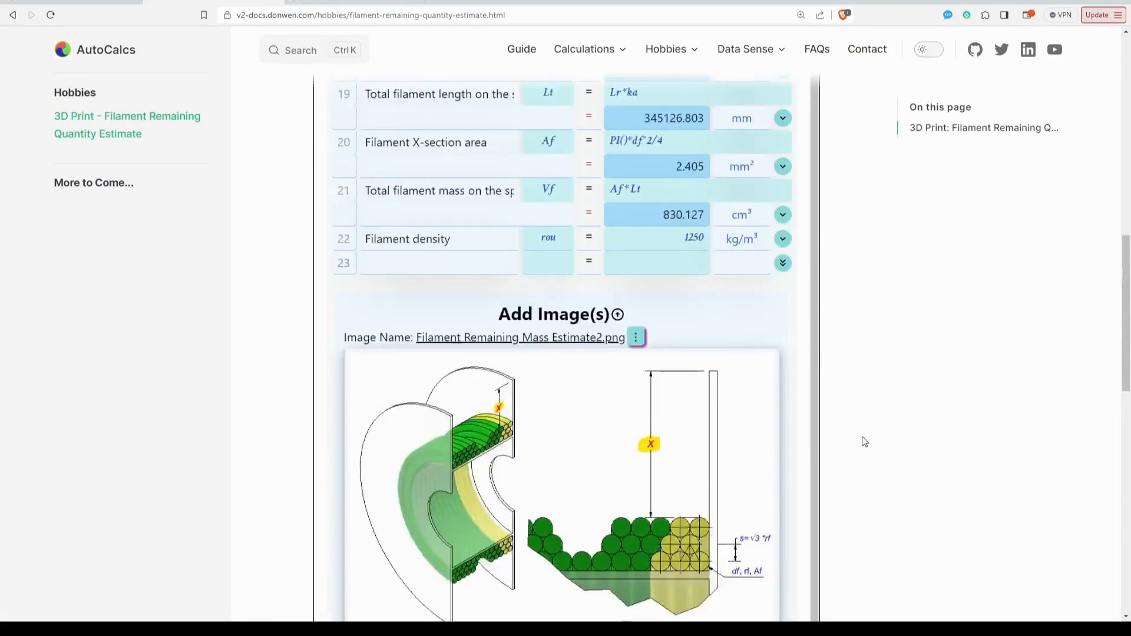
scroll(864, 441, "up", 3)
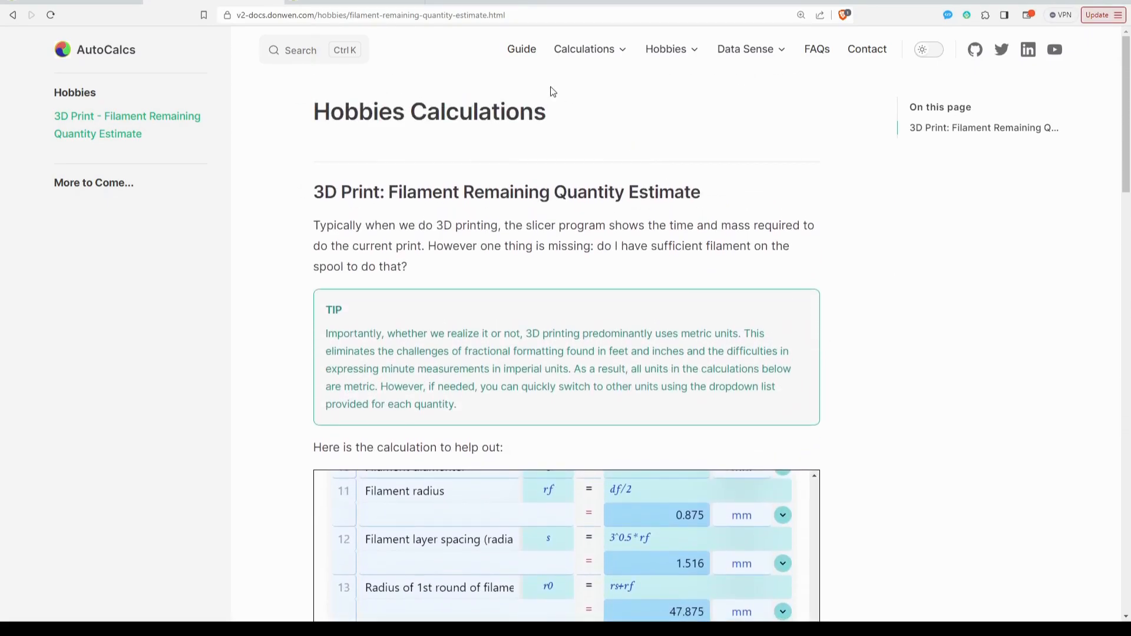
mouse_move(596, 49)
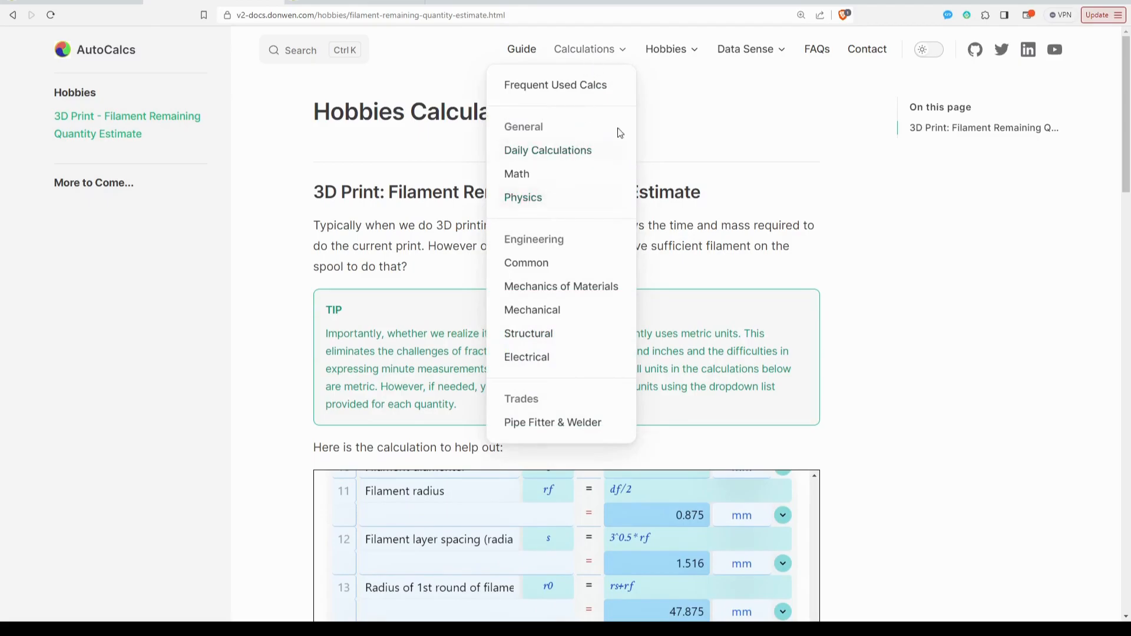
Return to the source calculator and review the remaining filament mass and length rows.
left_click(356, 2)
scroll(1018, 429, "down", 3)
scroll(893, 318, "up", 4)
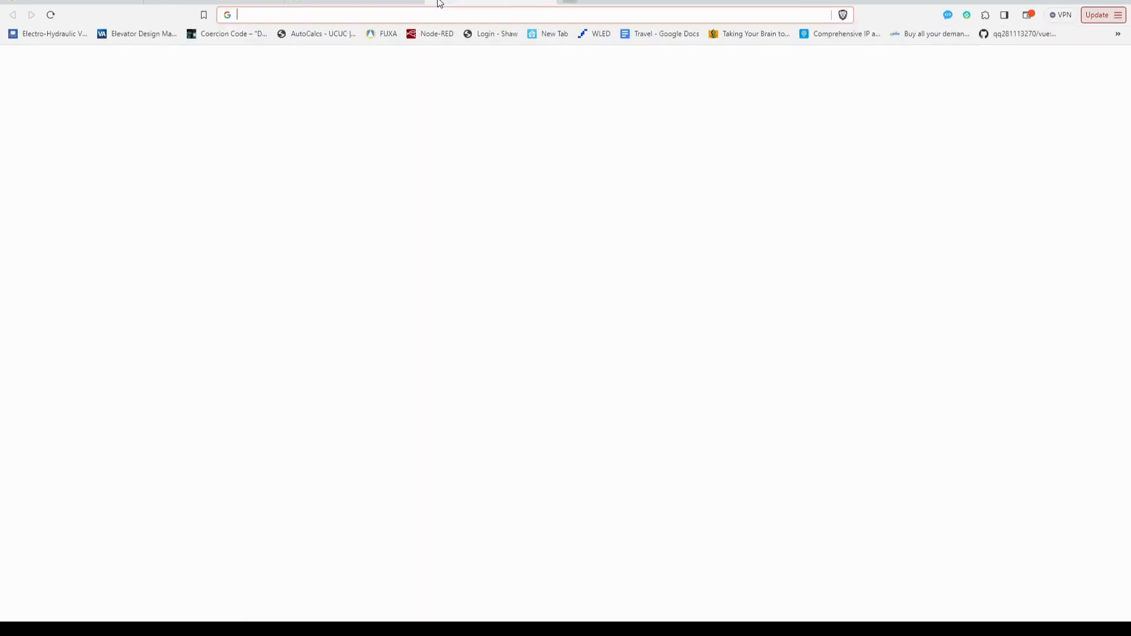
Open the Google results for "petg density" and highlight the PETG density in the materials chart.
left_click(438, 1)
type("petg density")
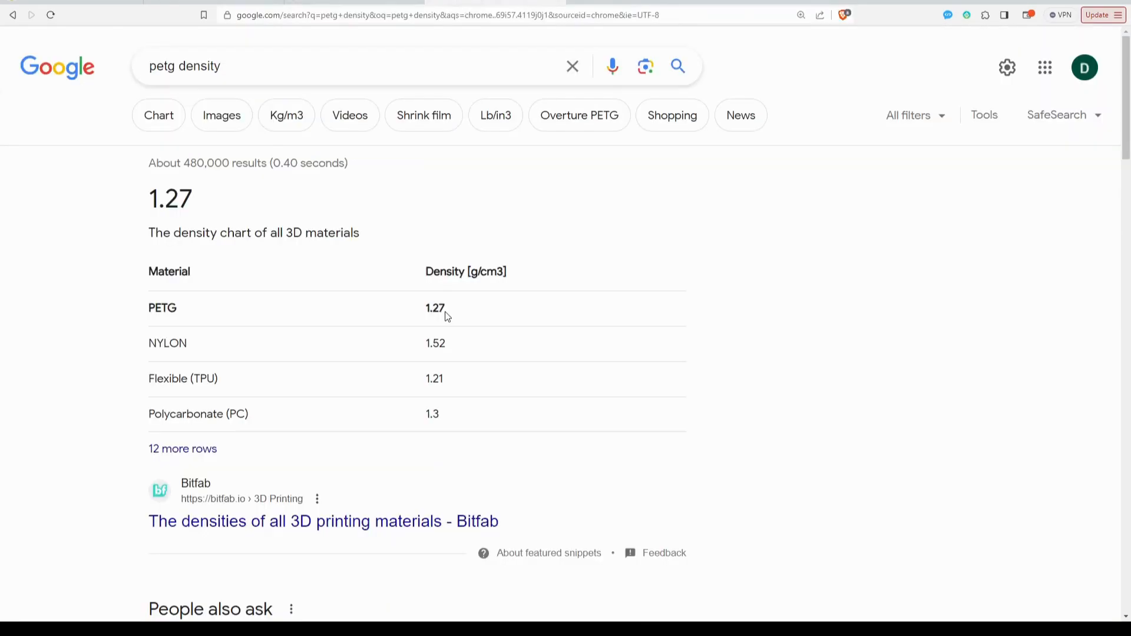
left_click_drag(449, 310, 433, 311)
left_click(469, 312)
Search Google for "abs density".
left_click_drag(234, 65, 141, 65)
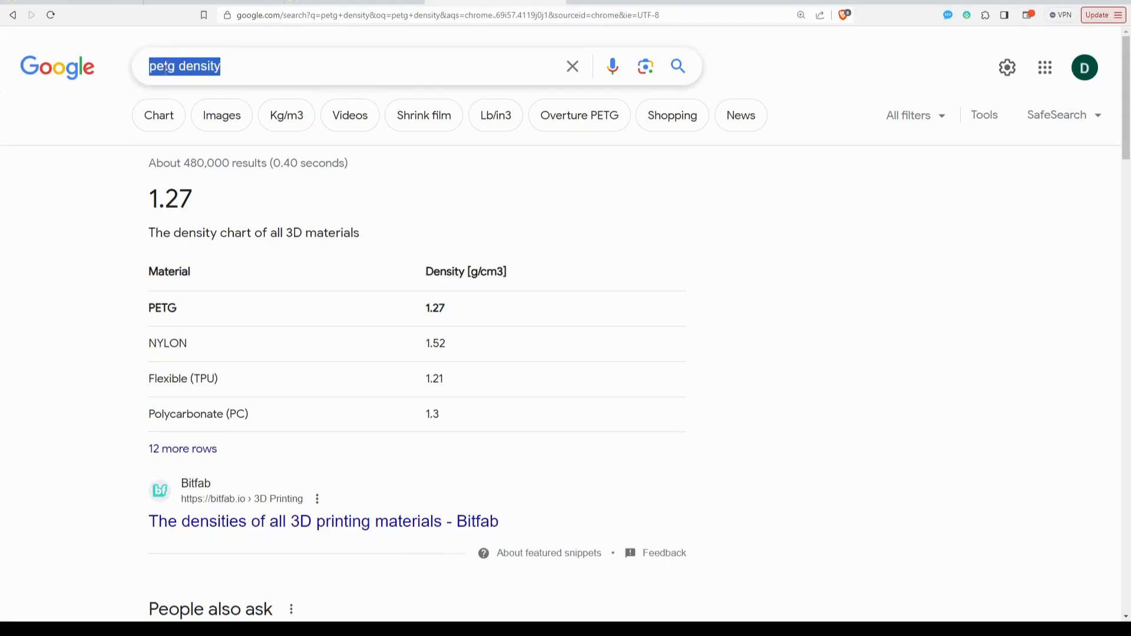
double_click(162, 66)
type("abs")
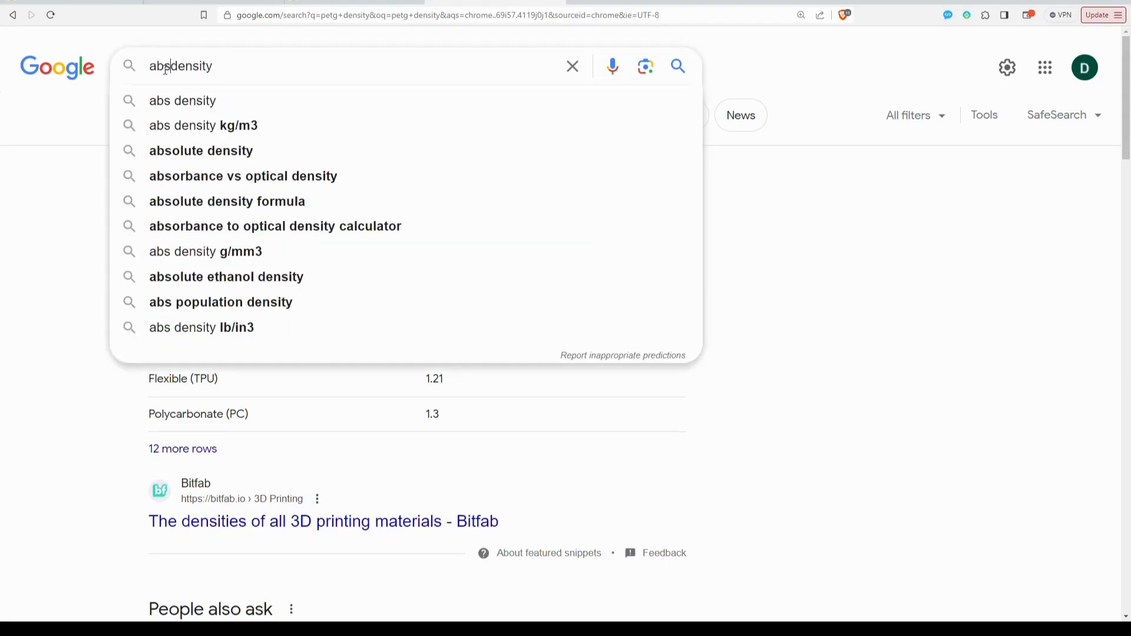
key("Return")
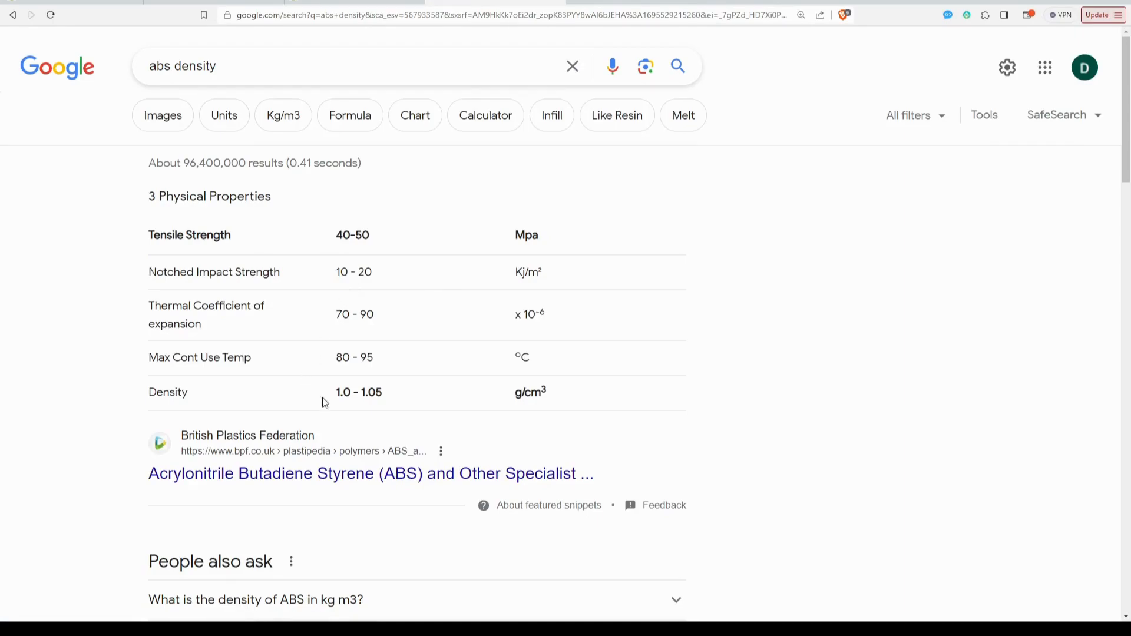
Highlight the ABS density range and expand the question "What is the density of ABS in kg m3?".
left_click_drag(337, 393, 386, 394)
scroll(418, 465, "down", 5)
left_click(333, 306)
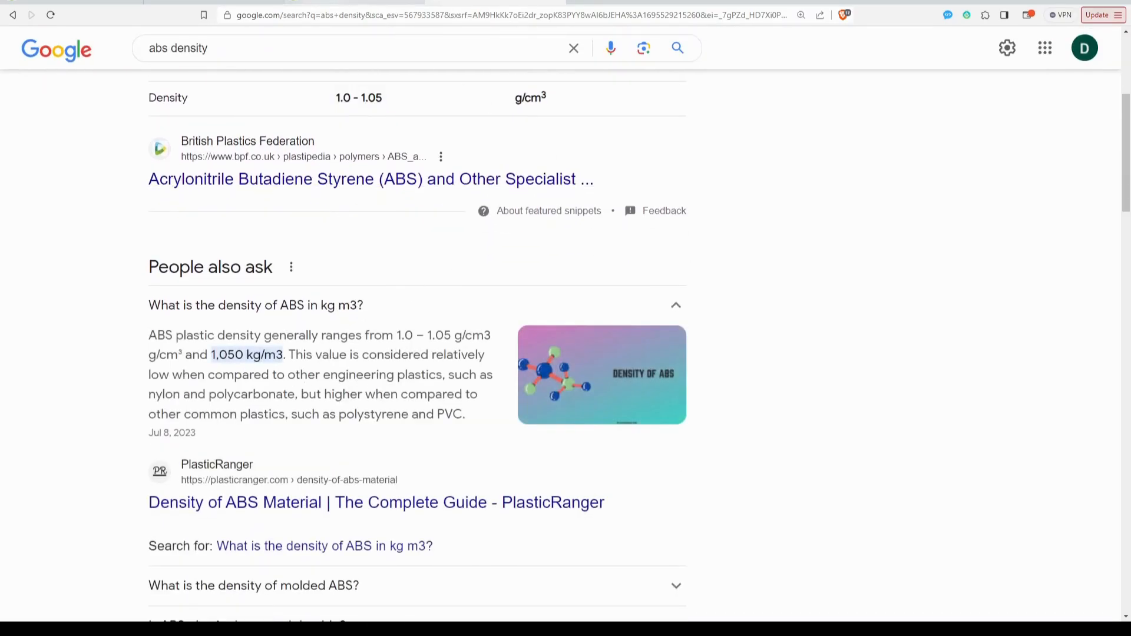
Back in the AutoCalcs calculator, set the filament density rou to 1050 kg/m³.
left_click(330, 3)
scroll(594, 324, "down", 5)
left_click(719, 328)
left_click_drag(739, 334, 735, 335)
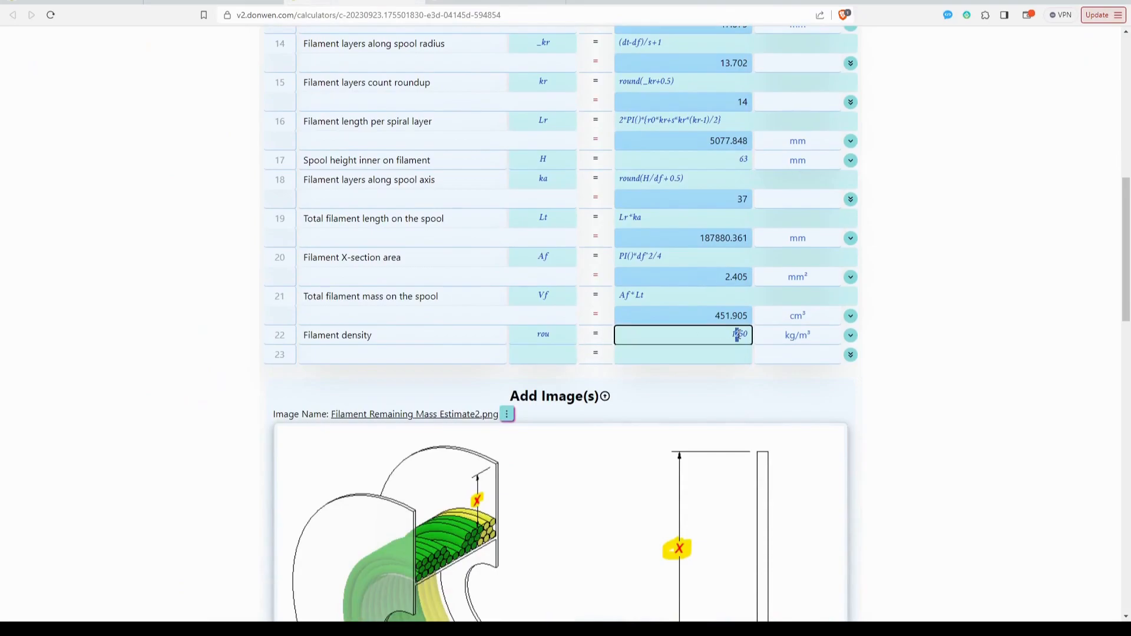
type("0")
left_click(862, 346)
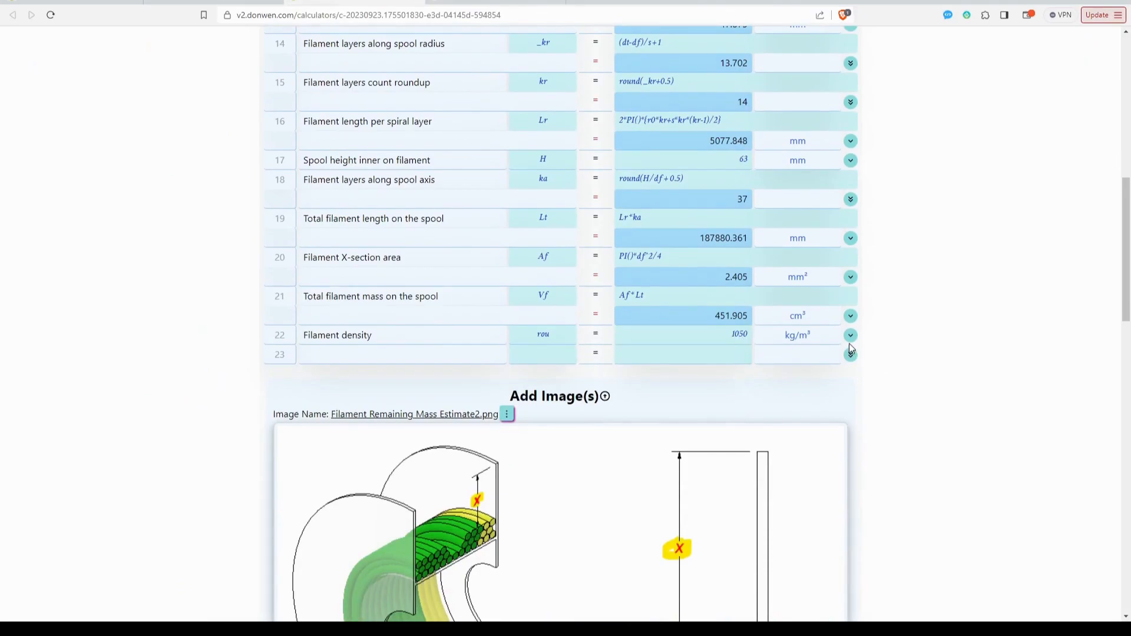
Convert the filament density unit to g/cm³, inspect the converted value, and switch the unit back to kg/m³.
left_click(813, 335)
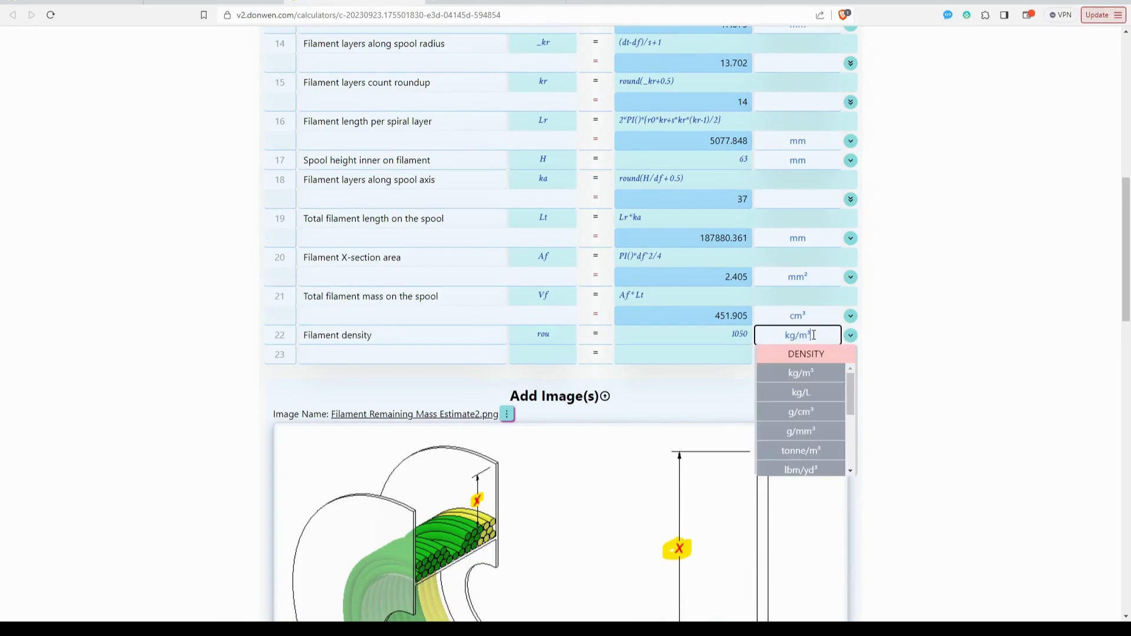
left_click(820, 412)
left_click(730, 335)
left_click_drag(730, 335, 748, 334)
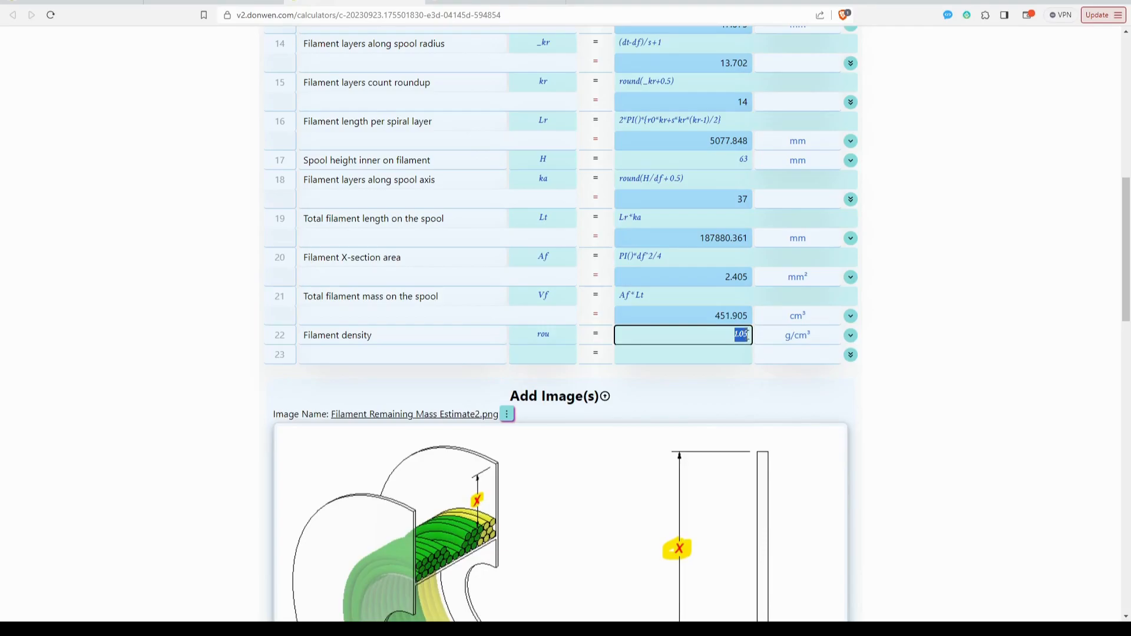
left_click(814, 335)
left_click(812, 374)
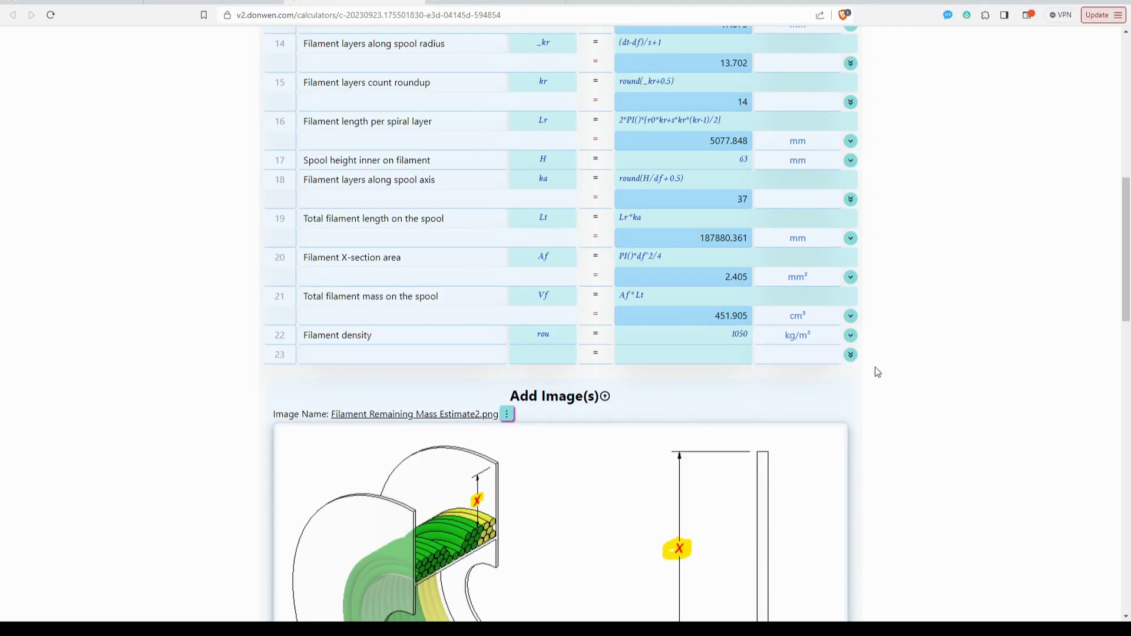
Set the distance from remaining filament to spool edge x to 17 mm and review the recalculated rows down to the filament density.
scroll(929, 310, "up", 10)
scroll(734, 298, "down", 2)
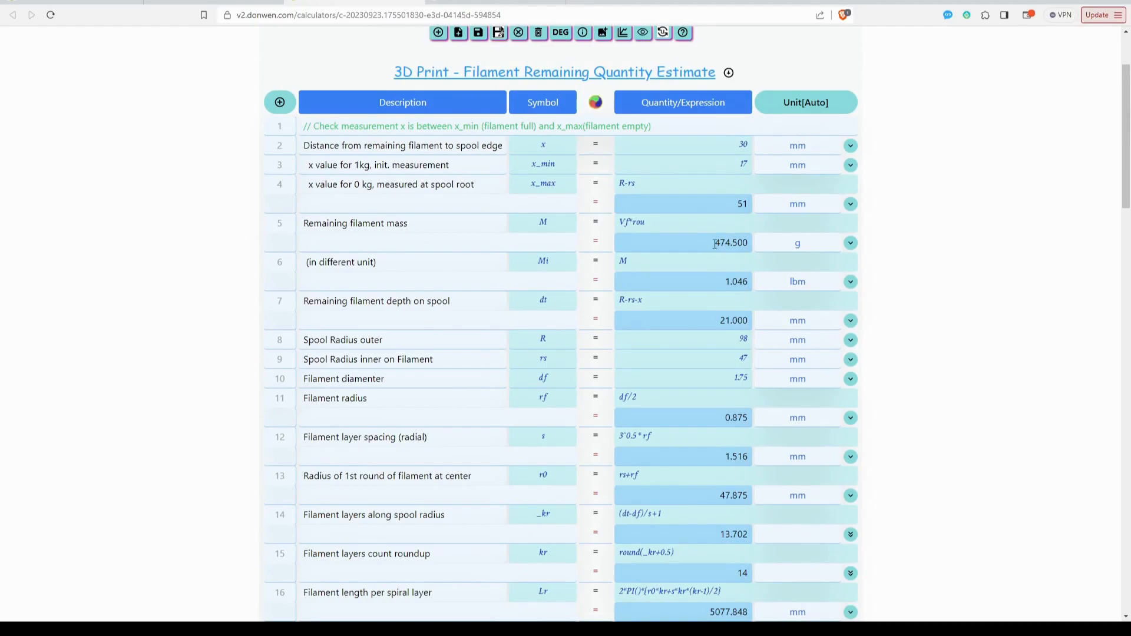
left_click_drag(737, 145, 748, 143)
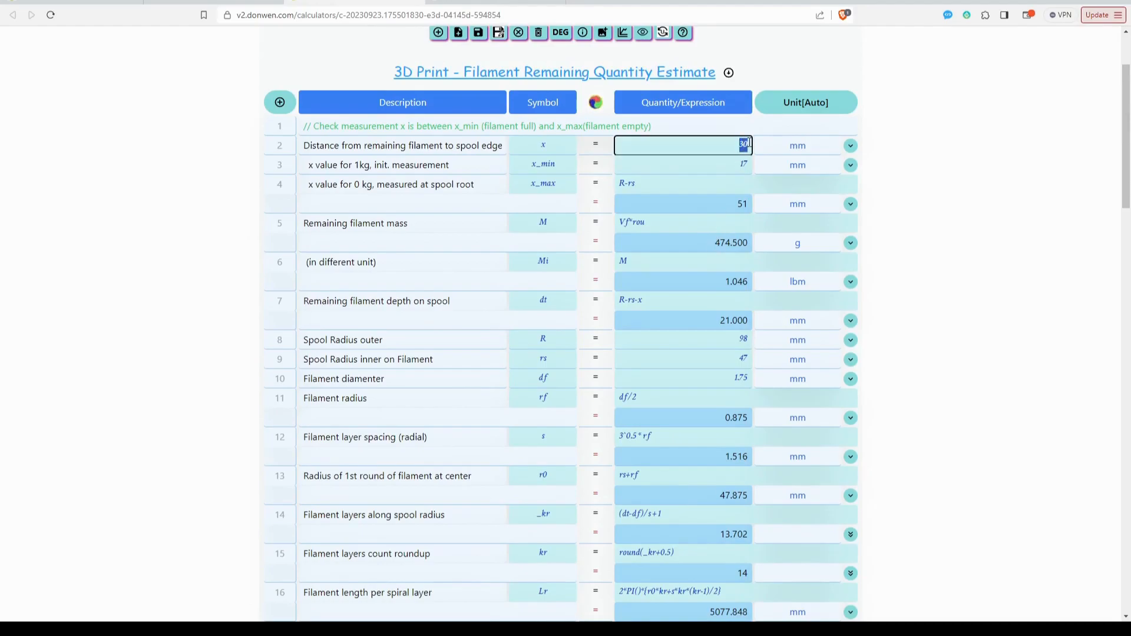
type("4")
key("Return")
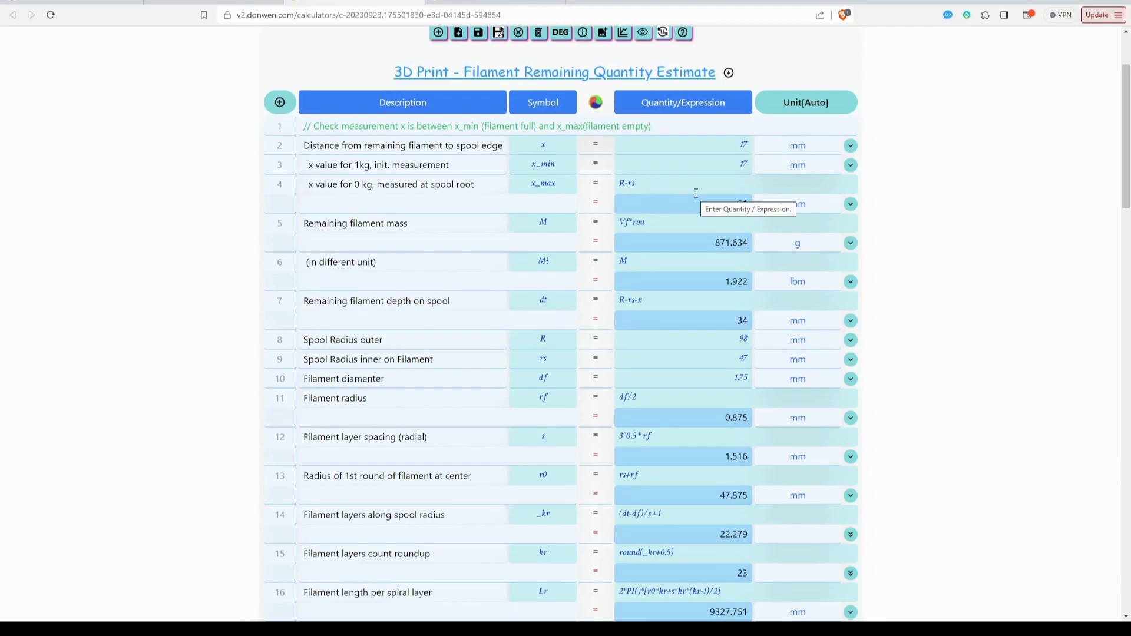
scroll(959, 222, "up", 2)
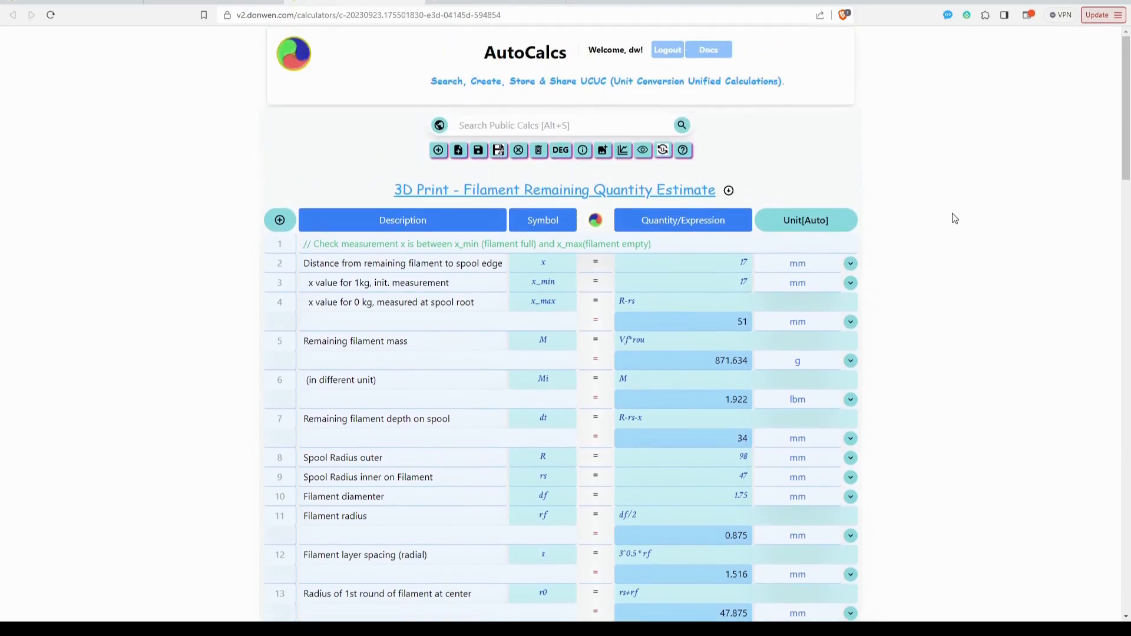
scroll(757, 462, "down", 7)
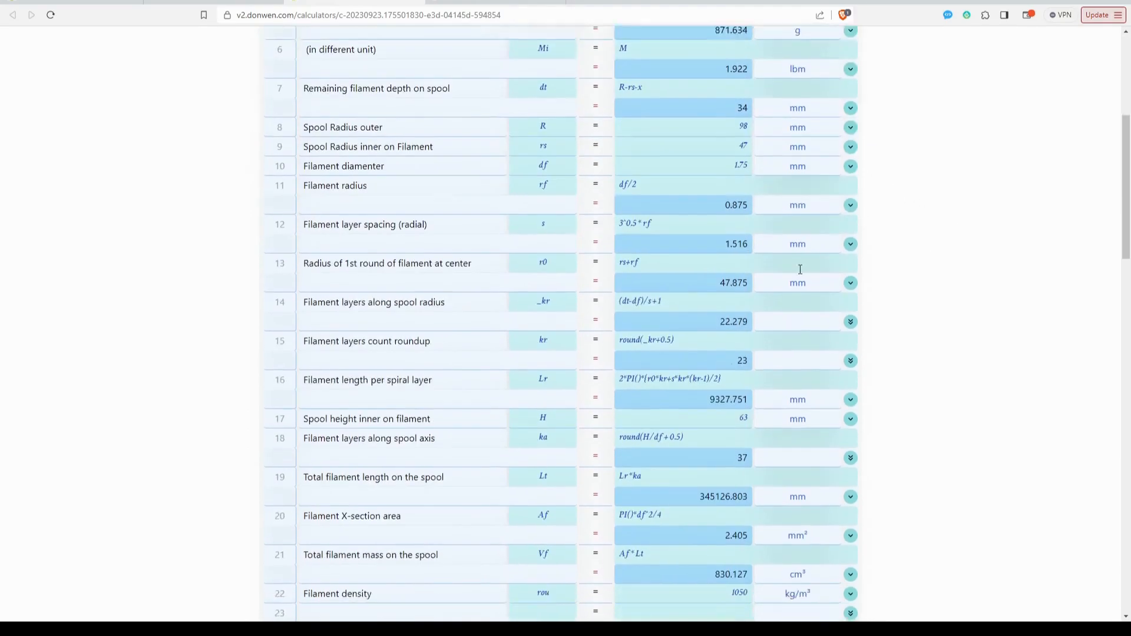
scroll(752, 284, "up", 7)
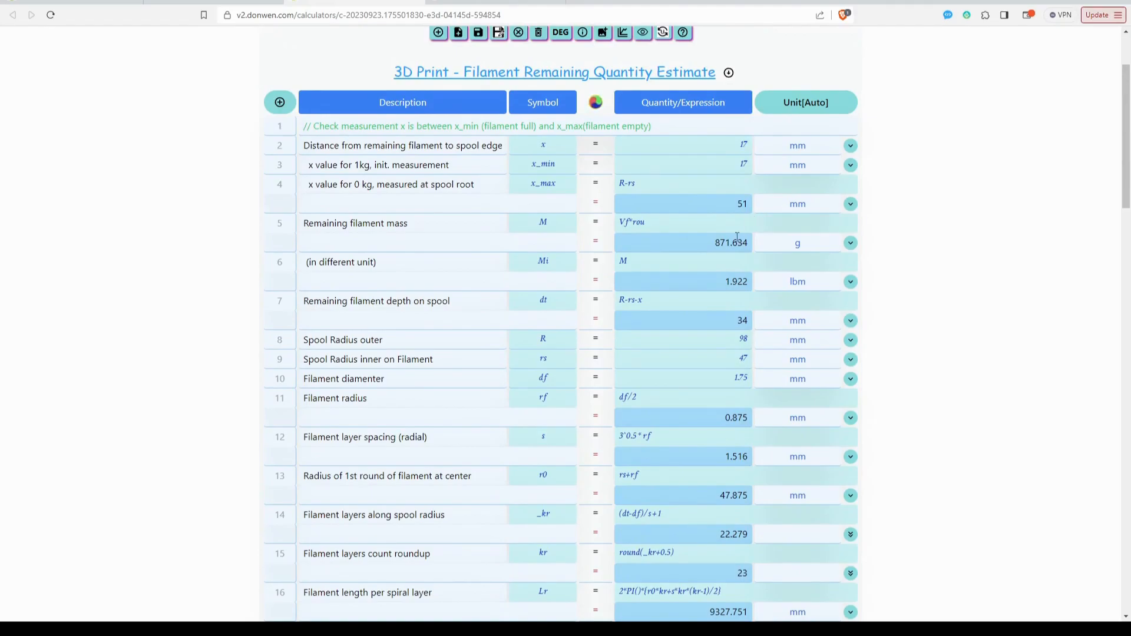
Test distances x beyond the empty-spool limit x_max by entering 55 mm and then 52 mm.
double_click(744, 144)
type("55")
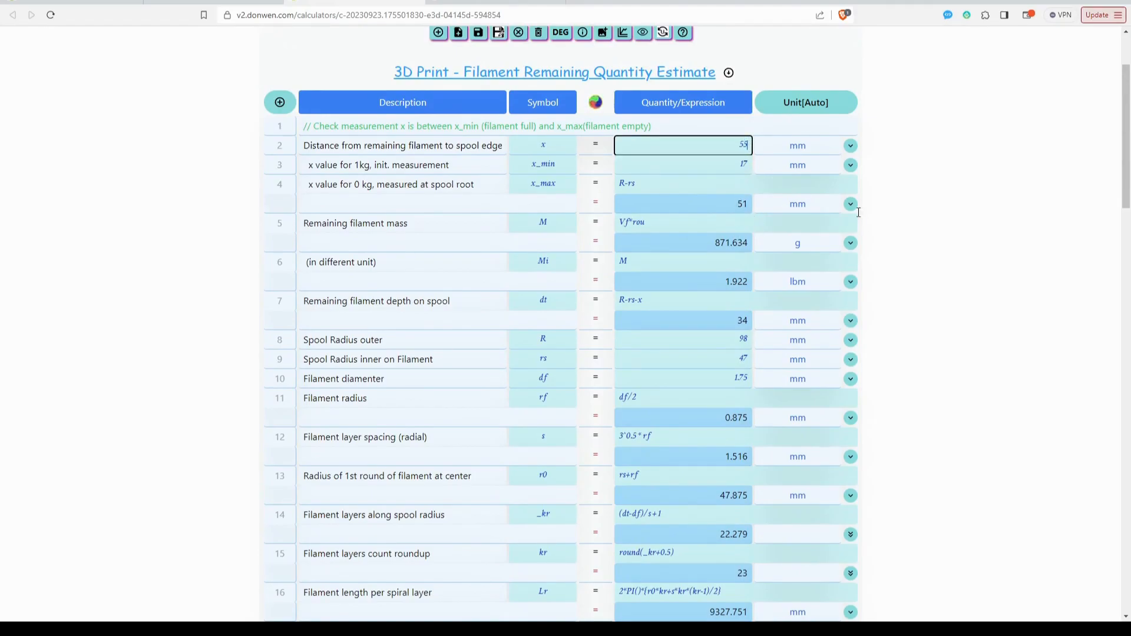
left_click(727, 246)
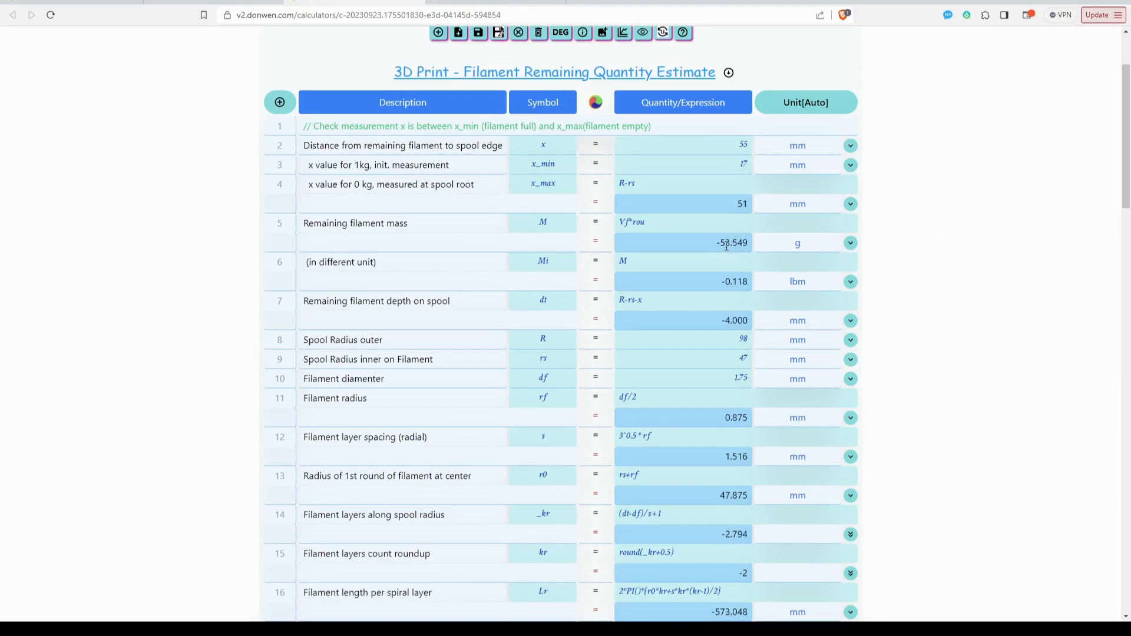
left_click(744, 146)
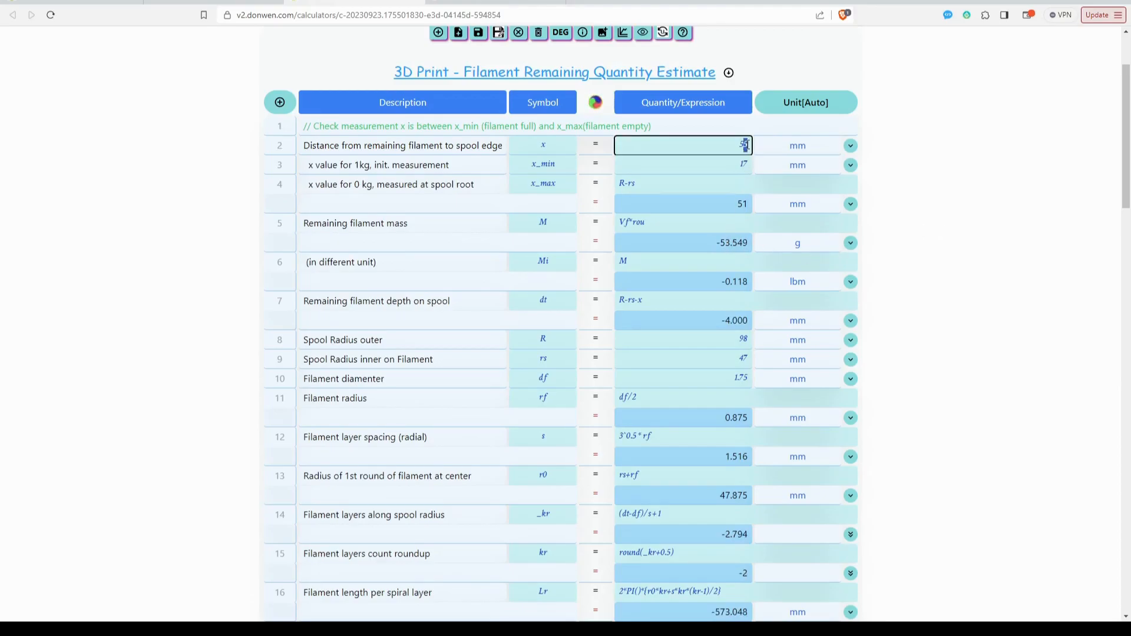
type("2")
left_click(716, 204)
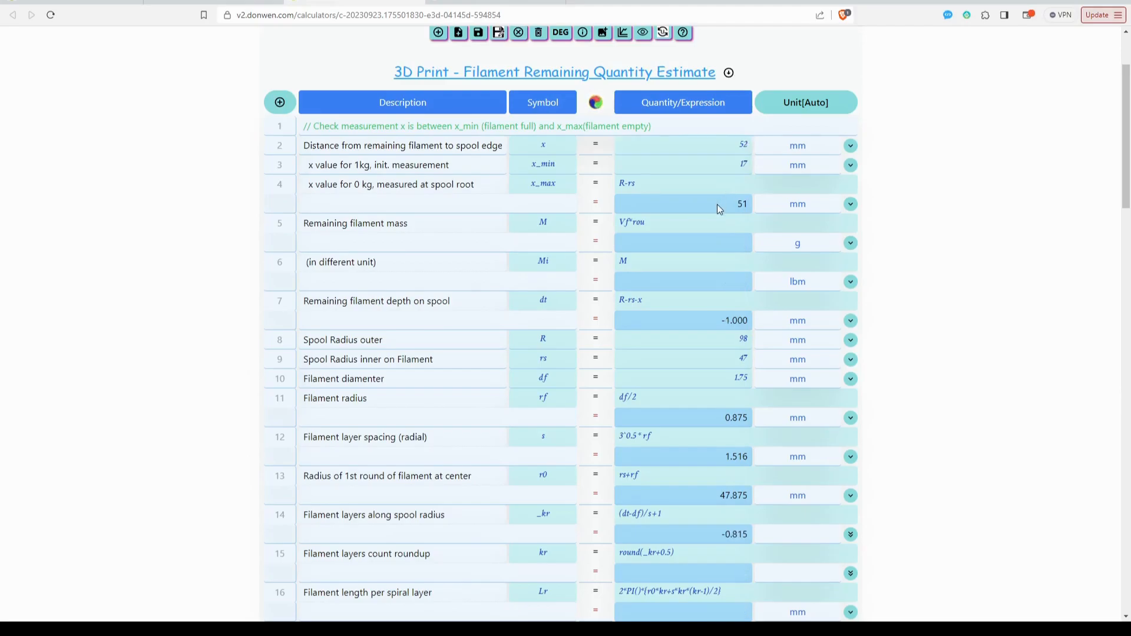
Try the distance x at 15 mm and then 12 mm, and highlight the remaining filament mass in grams.
double_click(742, 145)
key("BackSpace")
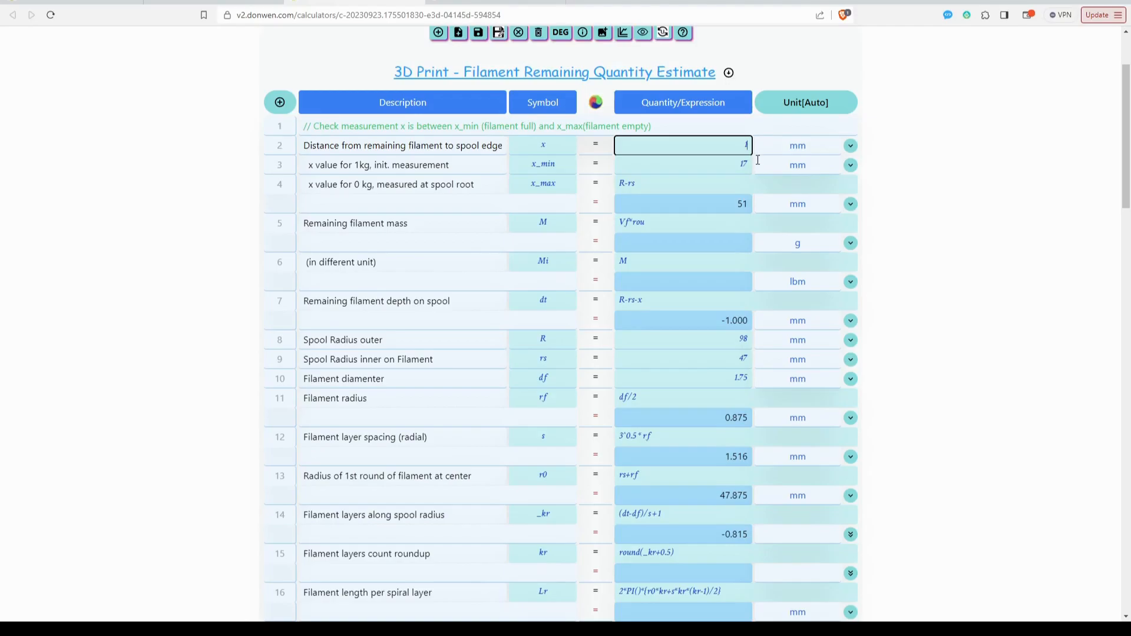
type("5")
left_click(929, 179)
double_click(745, 145)
type("12")
left_click(750, 295)
left_click_drag(710, 243, 742, 242)
Change the distance from remaining filament to spool edge x to 12.5 mm.
left_click_drag(750, 143, 745, 145)
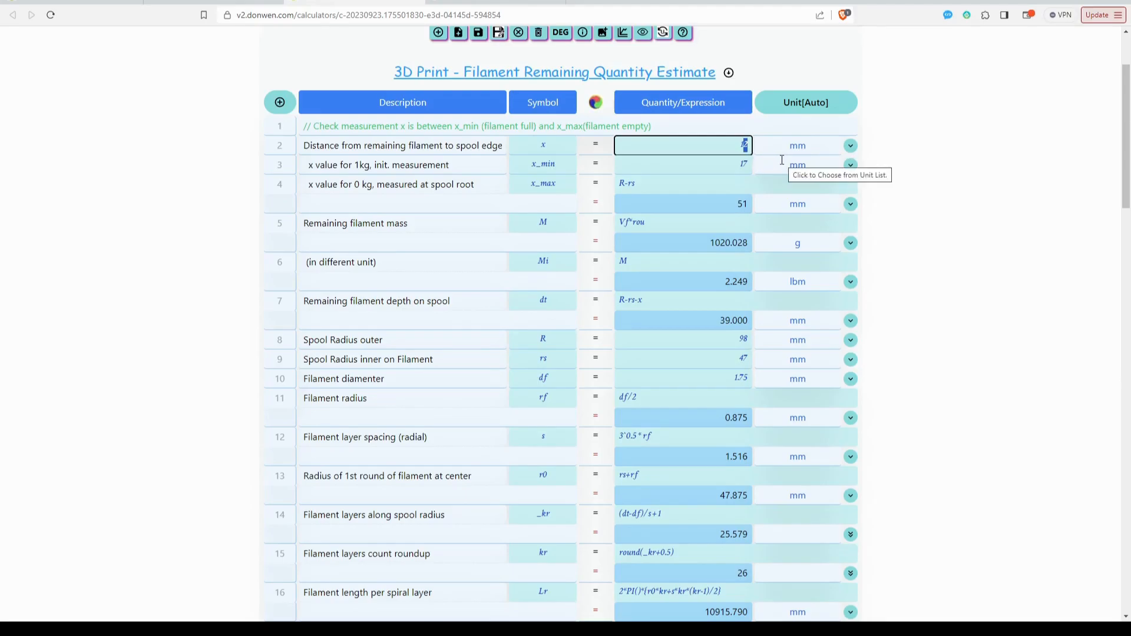
type("1")
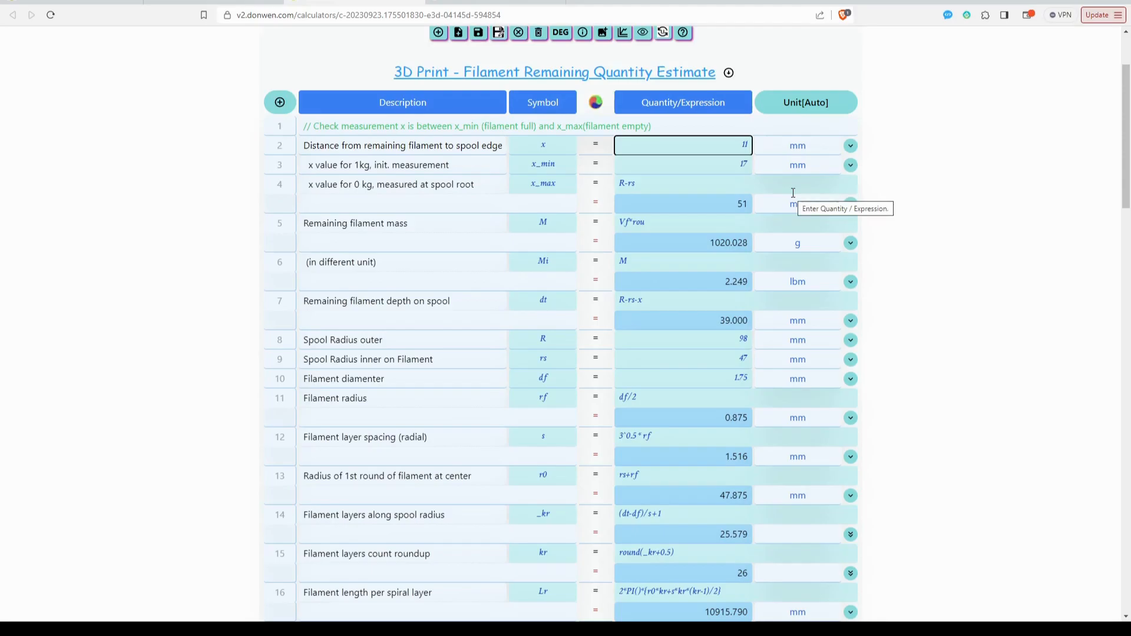
key("BackSpace")
type("2.5")
key("Return")
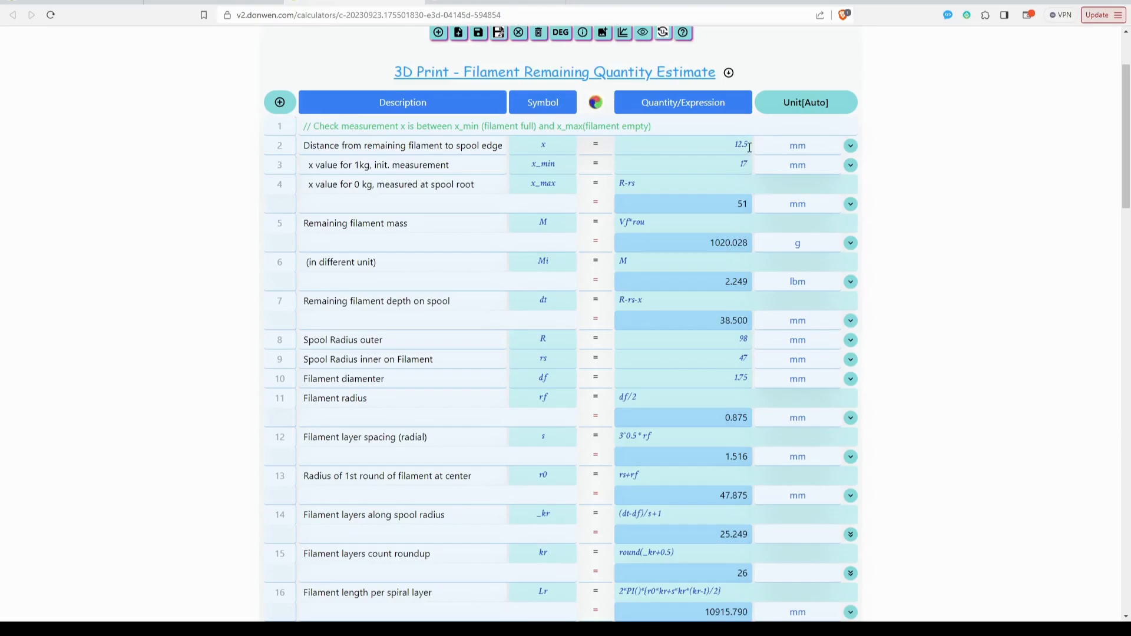
Set the 1 kg initial measurement x_min to 12 mm and the distance x to 13 mm, and highlight the remaining filament mass.
double_click(745, 165)
type("12")
double_click(739, 146)
type("1")
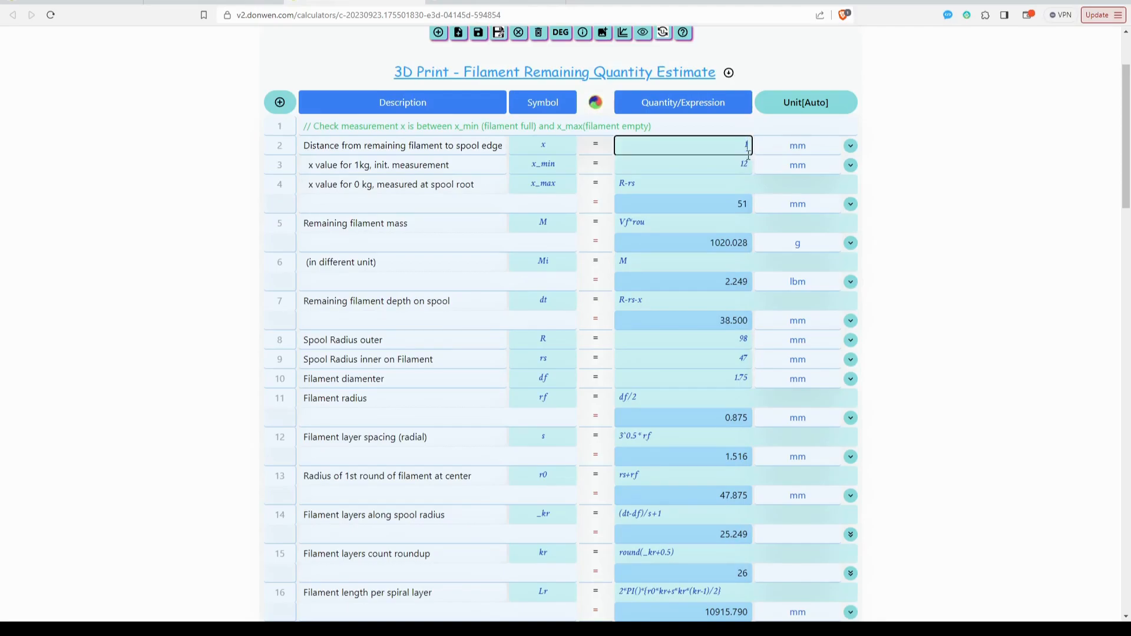
type("3")
left_click(731, 242)
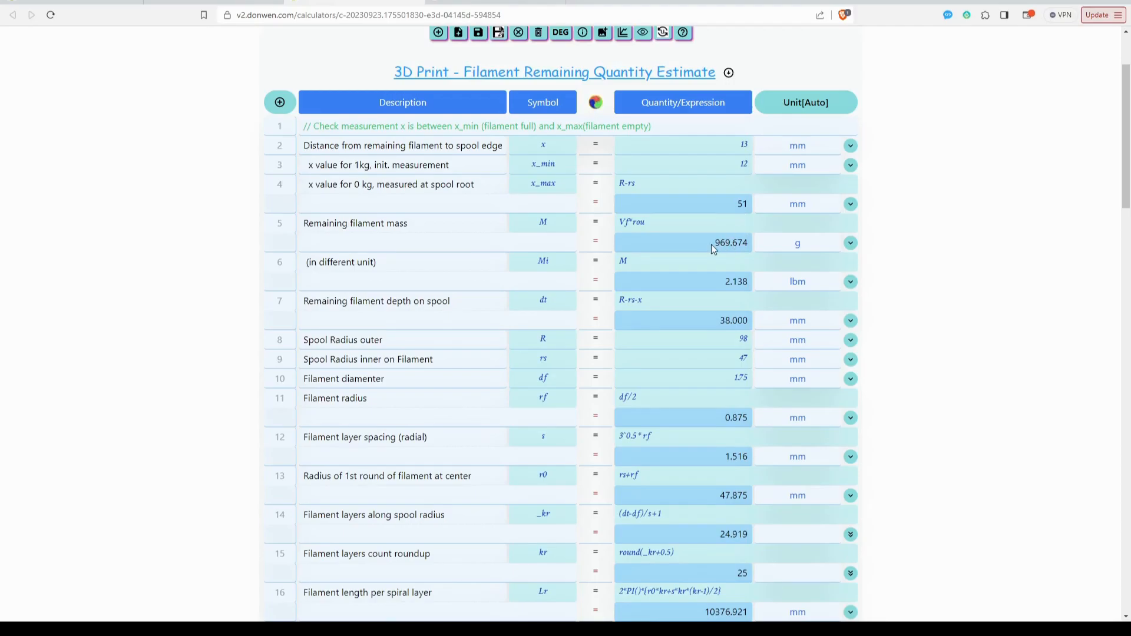
left_click_drag(716, 242, 742, 243)
Set the distance x to 30 mm and highlight the remaining filament mass in both g and lbm.
double_click(744, 145)
type("3")
key("Return")
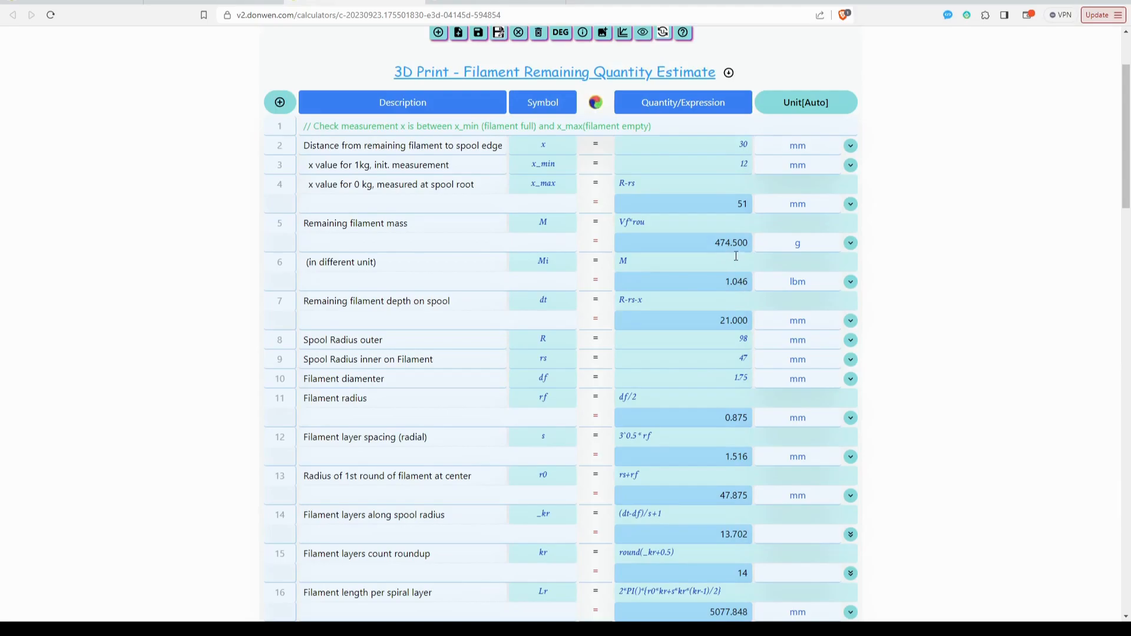
left_click_drag(715, 243, 745, 239)
left_click_drag(716, 283, 749, 281)
left_click(971, 275)
Review the complete filament calculation table from the x measurement to the filament density, along with the spool cross-section diagram.
scroll(938, 256, "up", 2)
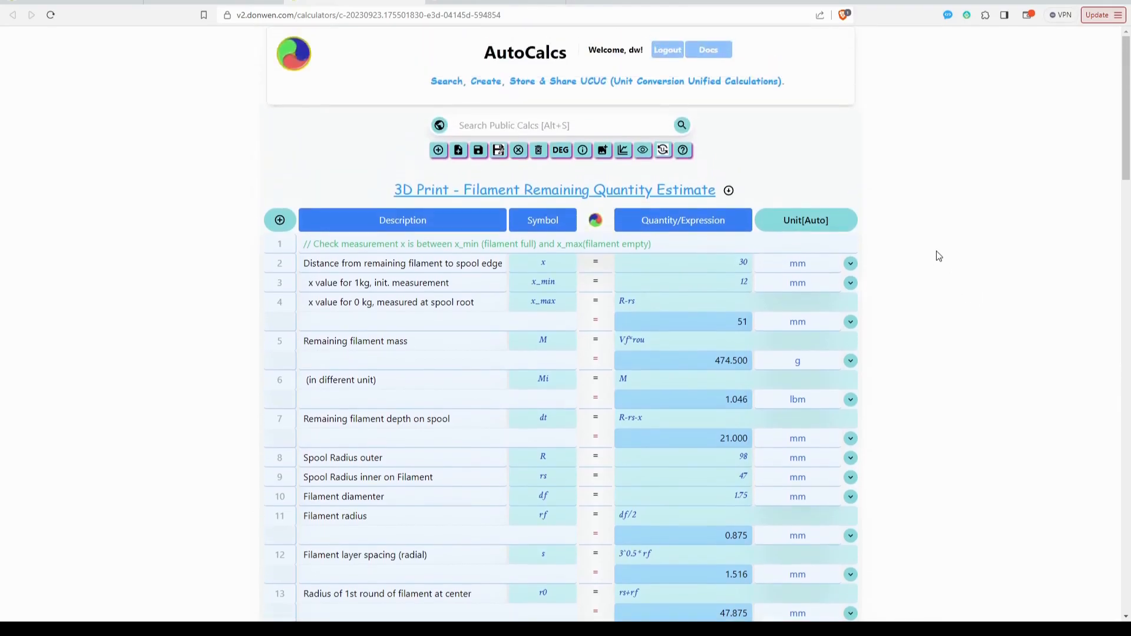
scroll(921, 242, "down", 9)
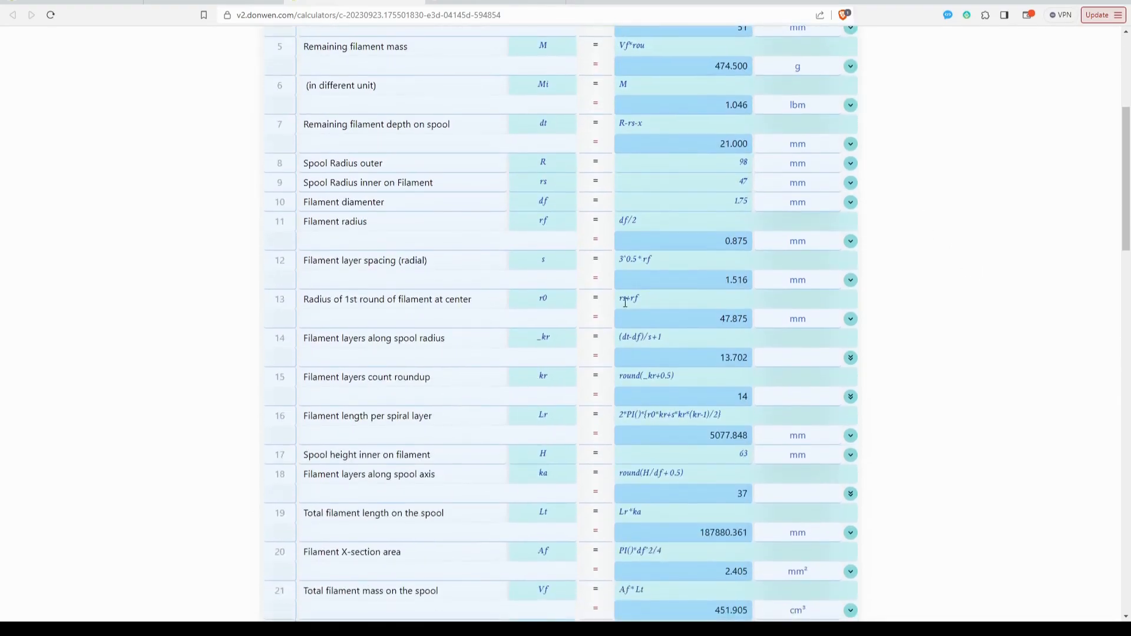
scroll(727, 333, "down", 5)
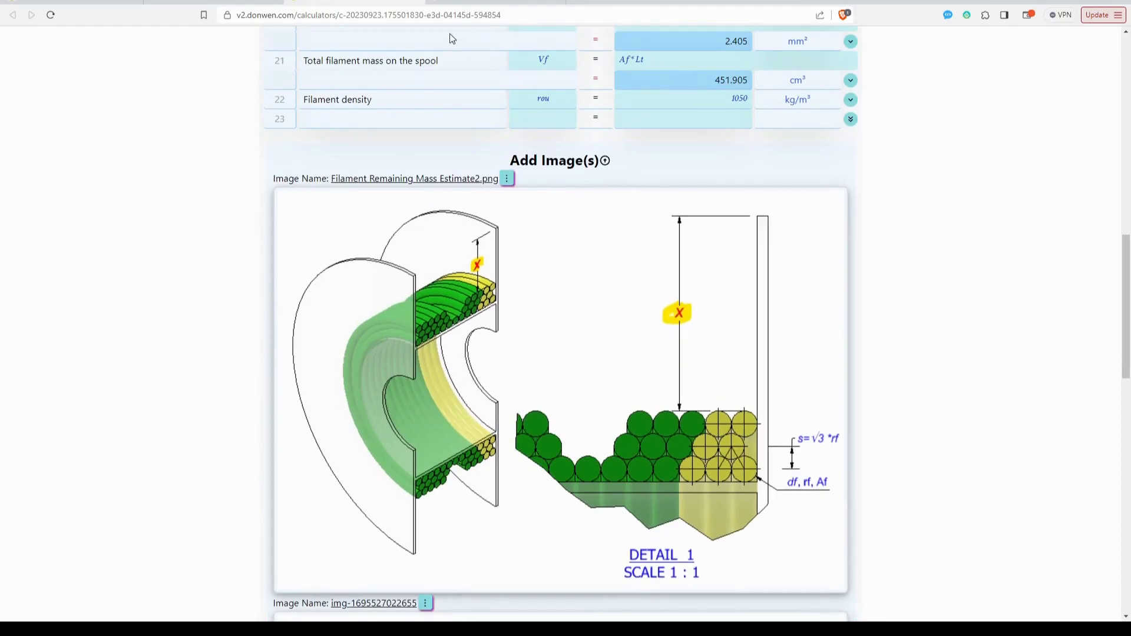
scroll(551, 352, "up", 14)
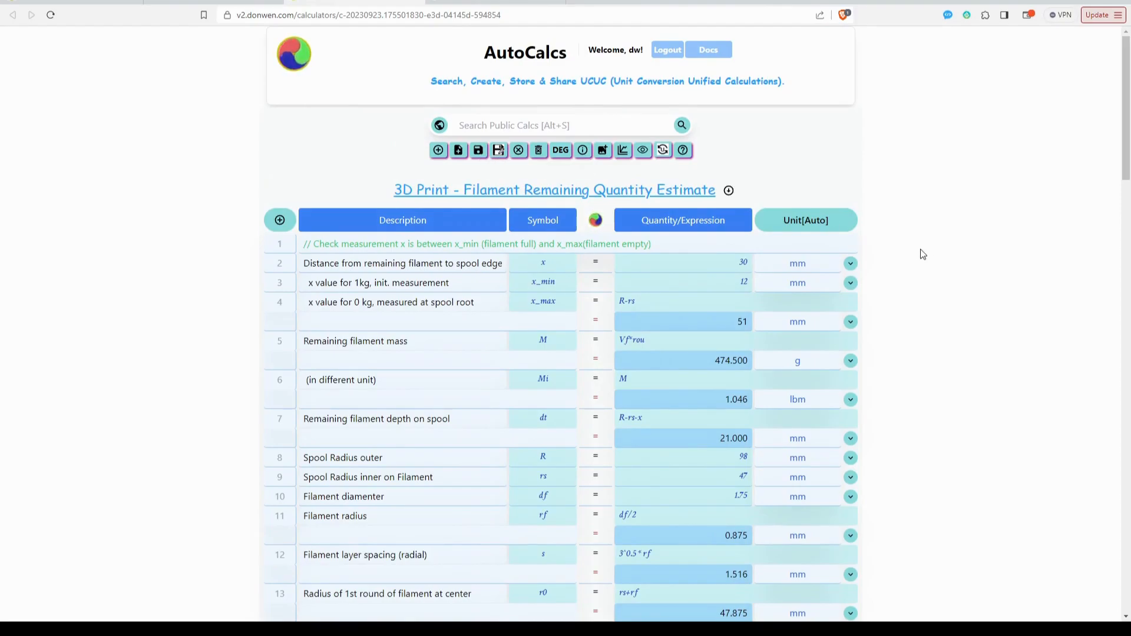
scroll(928, 250, "down", 3)
scroll(927, 250, "down", 8)
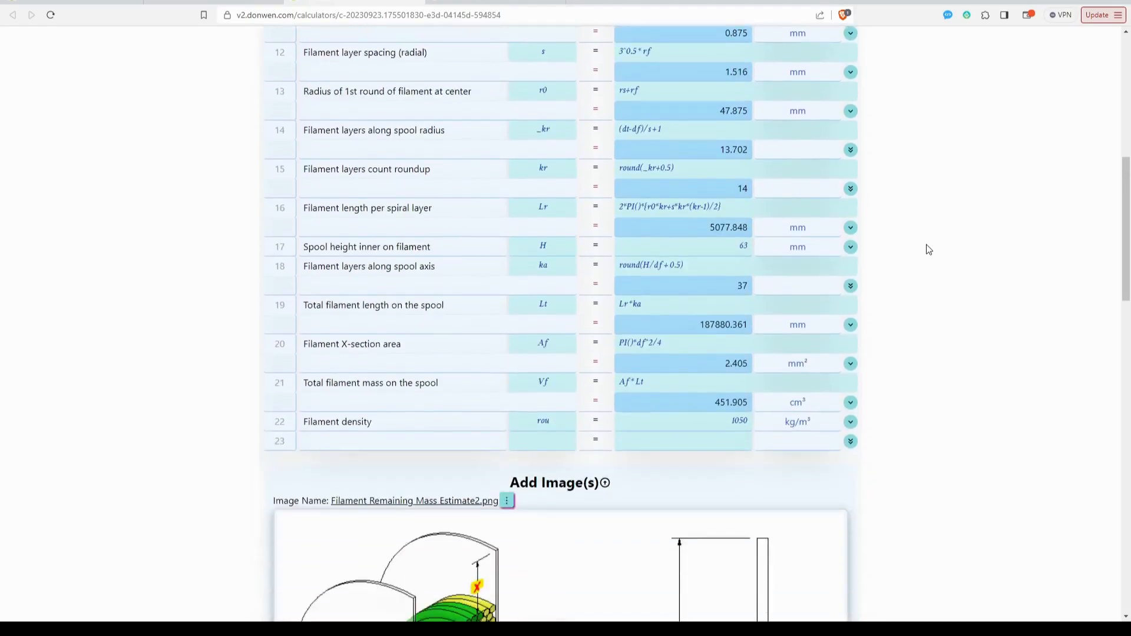
scroll(928, 250, "up", 4)
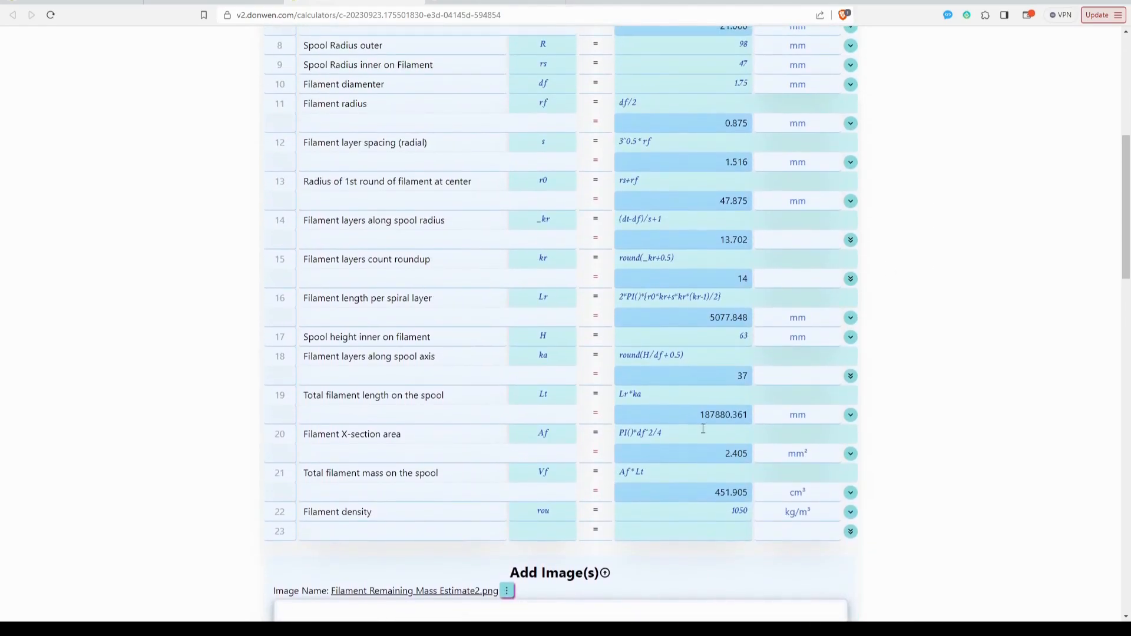
scroll(742, 200, "up", 1)
scroll(741, 195, "up", 4)
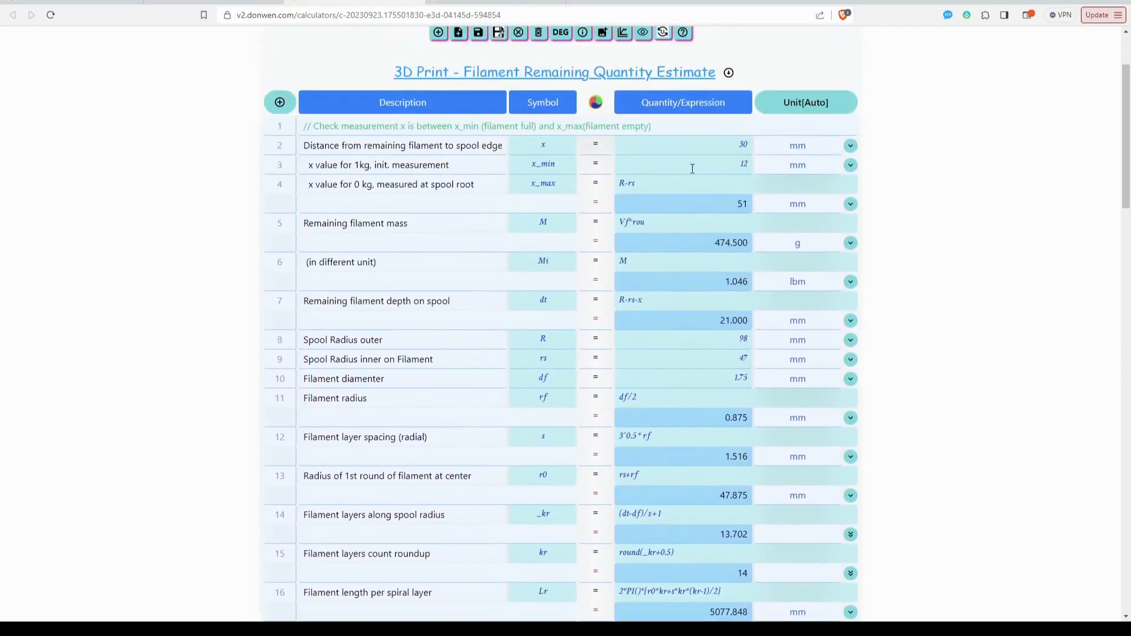